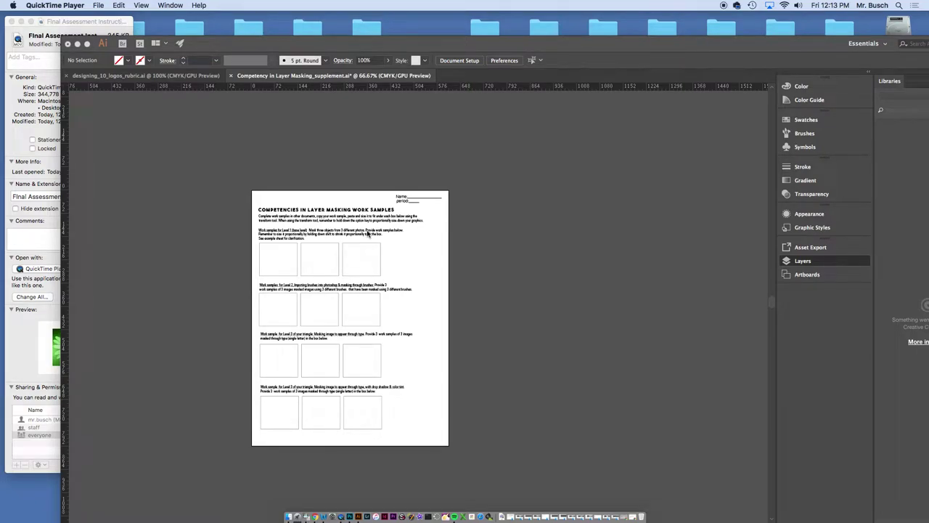
Step: Bring the Layer Masking worksheet forward in Illustrator and zoom to 150% on the Level 1 boxes
{"action": "left_click", "coordinate": [395, 164]}
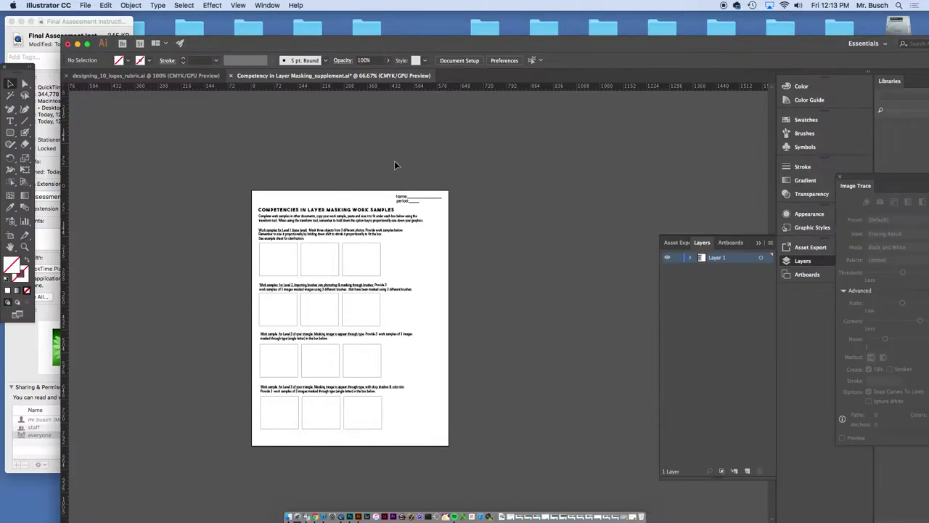
{"action": "key", "text": "super+equal"}
{"action": "key", "text": "super+equal"}
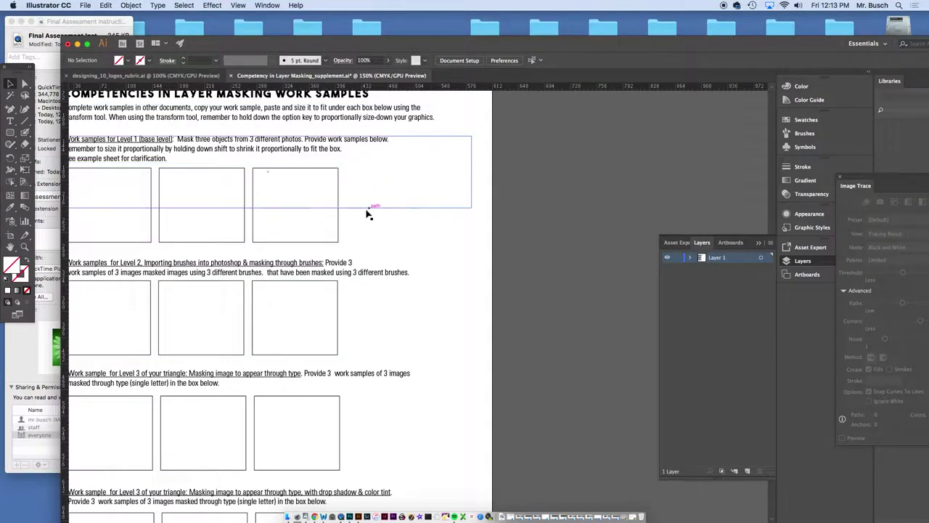
{"action": "scroll", "coordinate": [369, 210], "scroll_direction": "up", "scroll_amount": 3}
{"action": "scroll", "coordinate": [363, 210], "scroll_direction": "left", "scroll_amount": 6}
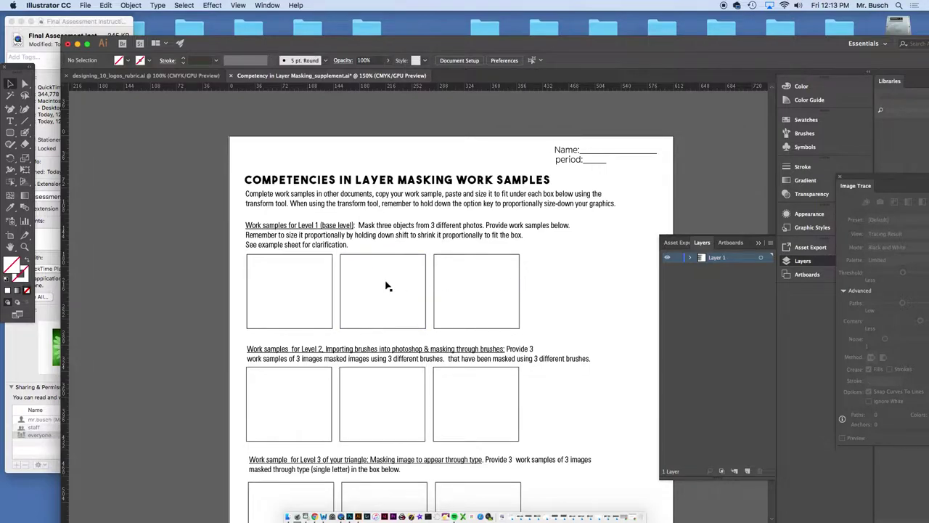
Step: Undo the colour fill and drop shadow back to the plain daisy photo, with nothing selected
{"action": "left_click", "coordinate": [349, 516]}
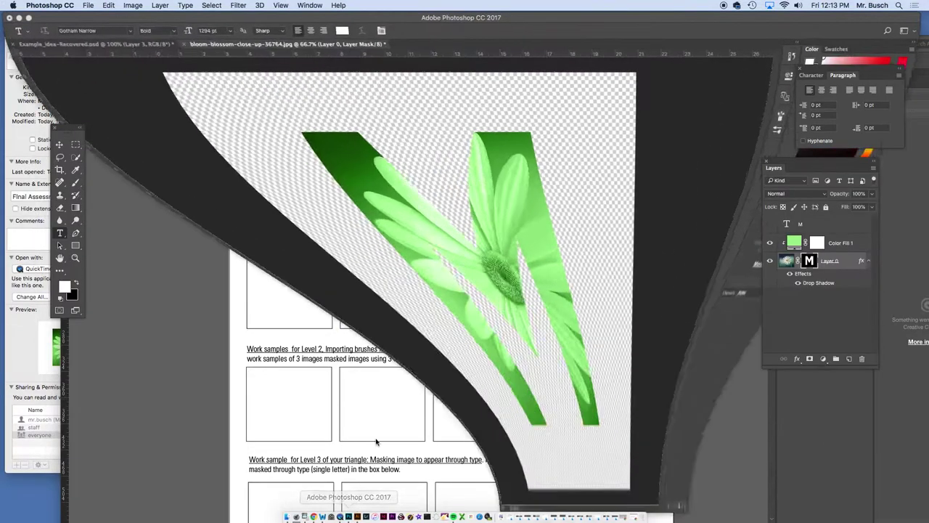
{"action": "key", "text": "super+alt+z"}
{"action": "key", "text": "super+alt+z"}
{"action": "key", "text": "super+alt+z"}
{"action": "key", "text": "super+alt+z"}
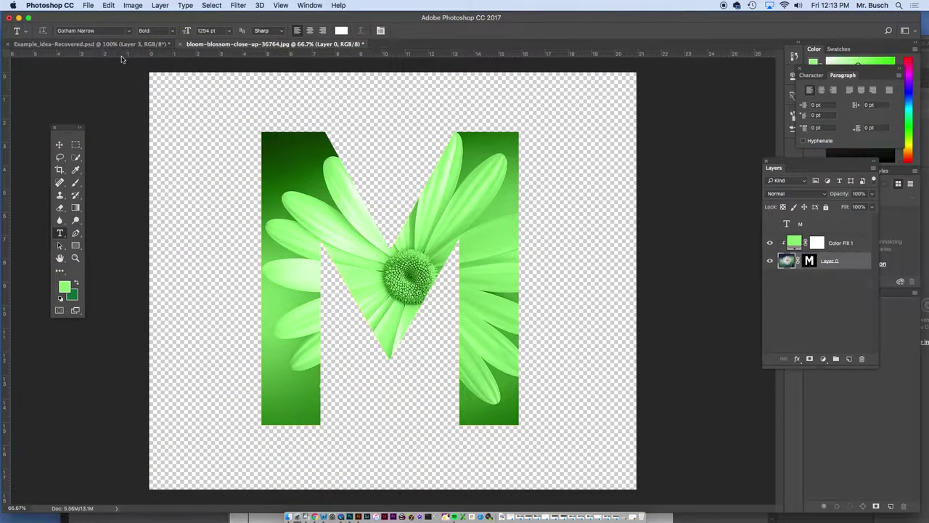
{"action": "key", "text": "super+alt+z"}
{"action": "key", "text": "super+alt+z"}
{"action": "key", "text": "super+alt+z"}
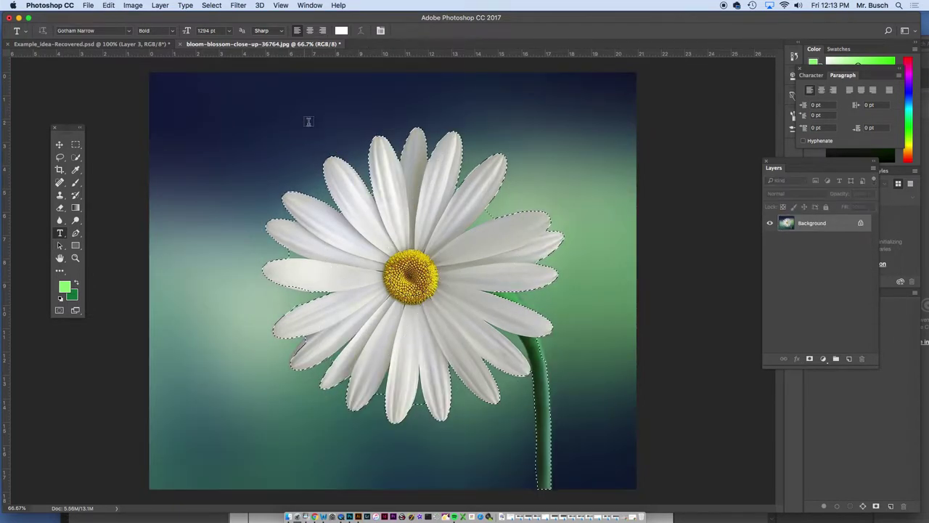
{"action": "key", "text": "super+d"}
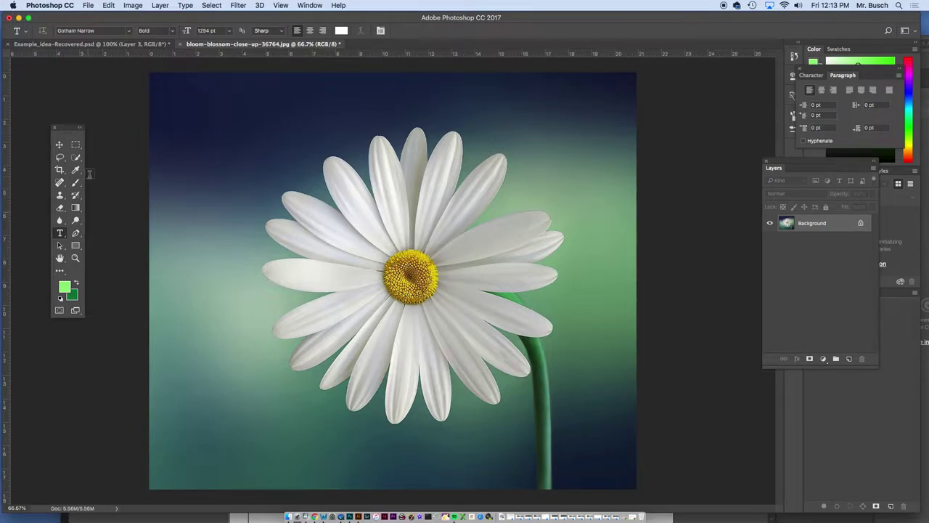
Step: Quick-select the blurred background, invert the selection, and add a layer mask keeping the daisy and stem
{"action": "left_click", "coordinate": [77, 159]}
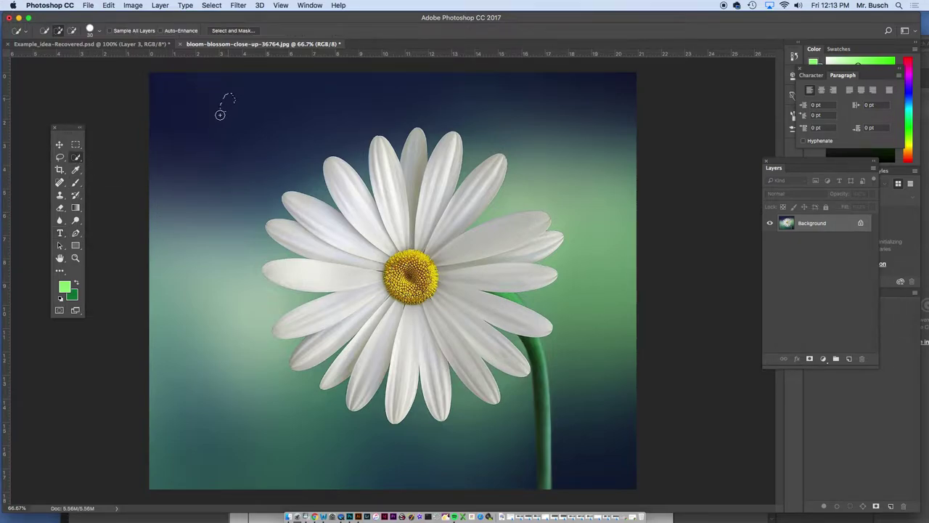
{"action": "mouse_move", "coordinate": [203, 196]}
{"action": "left_mouse_down"}
{"action": "mouse_move", "coordinate": [210, 253]}
{"action": "mouse_move", "coordinate": [238, 332]}
{"action": "mouse_move", "coordinate": [290, 429]}
{"action": "mouse_move", "coordinate": [526, 360]}
{"action": "left_mouse_up"}
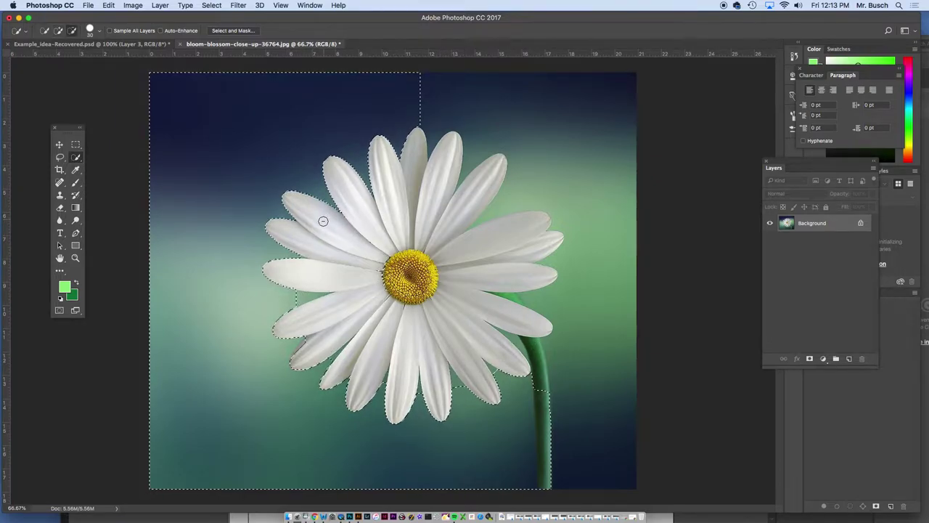
{"action": "mouse_move", "coordinate": [413, 72]}
{"action": "left_mouse_down"}
{"action": "mouse_move", "coordinate": [496, 89]}
{"action": "mouse_move", "coordinate": [592, 172]}
{"action": "left_mouse_up"}
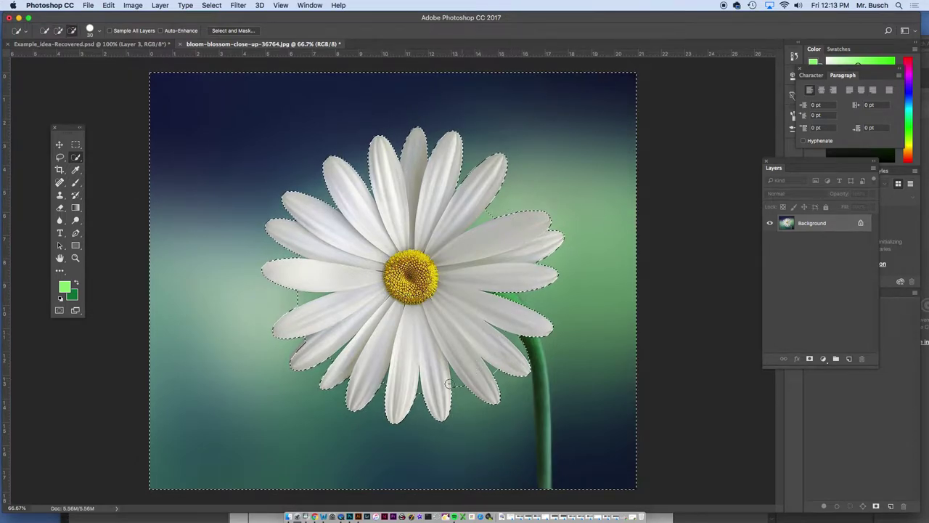
{"action": "left_click_drag", "start_coordinate": [526, 319], "coordinate": [533, 345]}
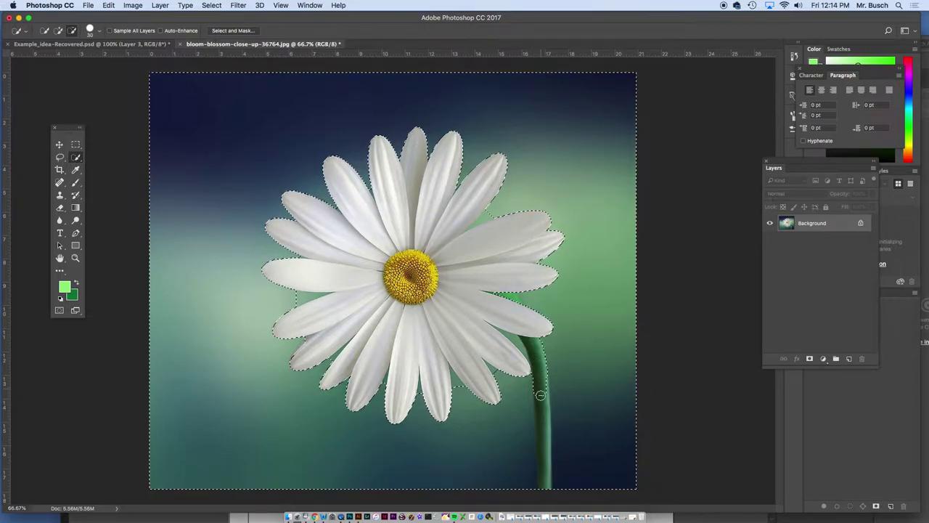
{"action": "left_click_drag", "start_coordinate": [544, 484], "coordinate": [545, 464]}
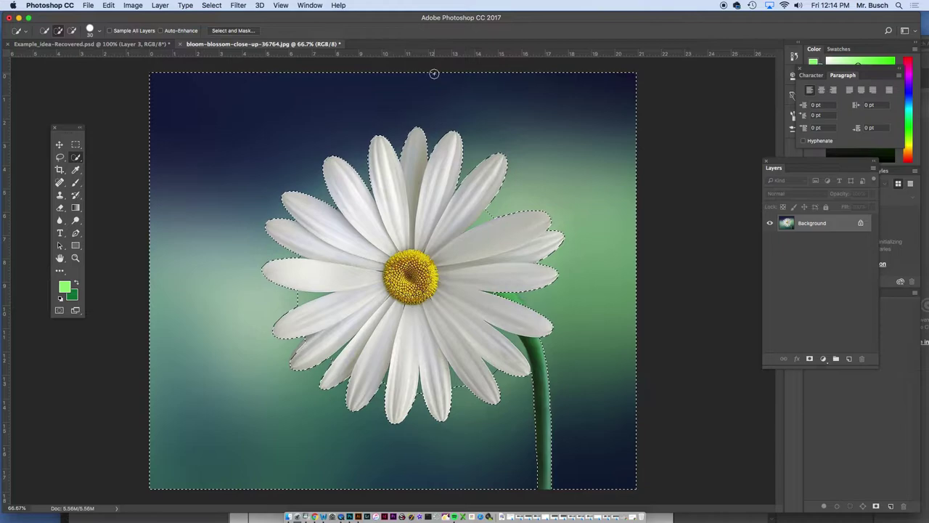
{"action": "key", "text": "super+shift+i"}
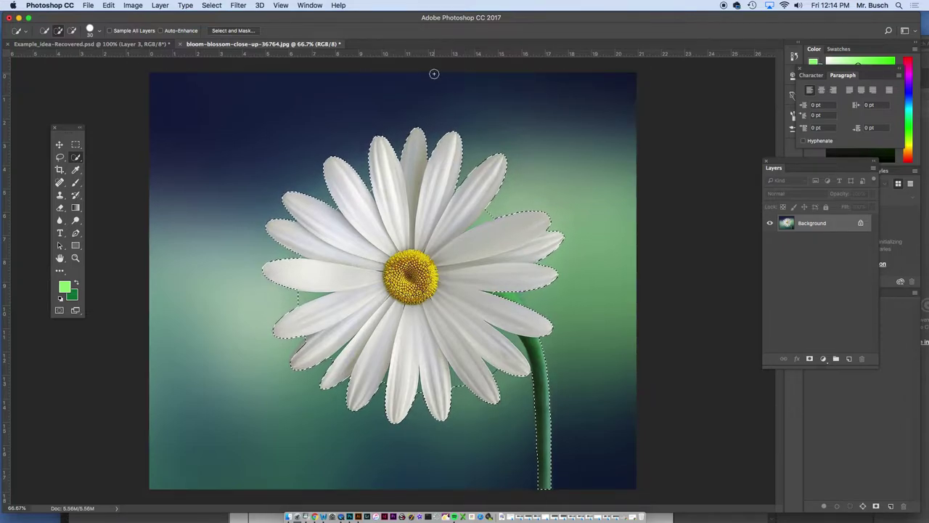
{"action": "left_click", "coordinate": [810, 358]}
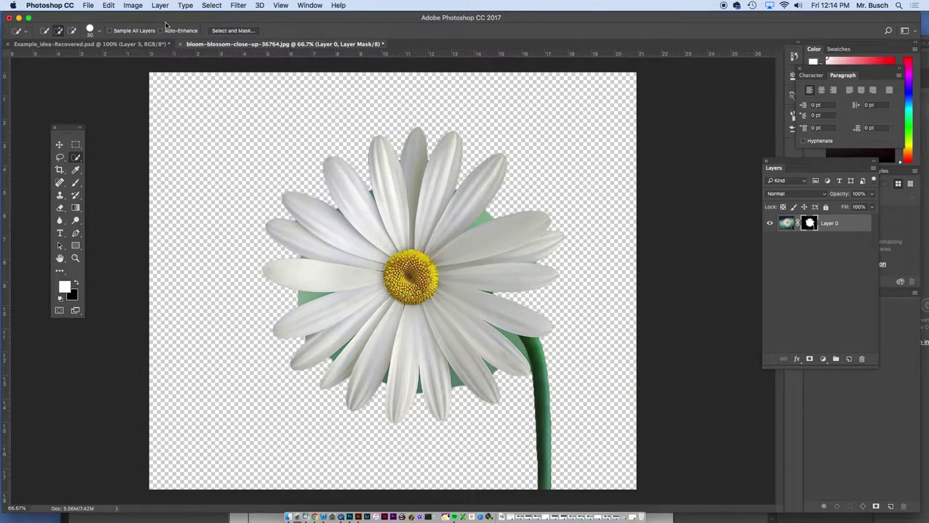
Step: Save the masked daisy as PNG LM1.png on the Desktop, overwriting the existing file
{"action": "left_click", "coordinate": [92, 5]}
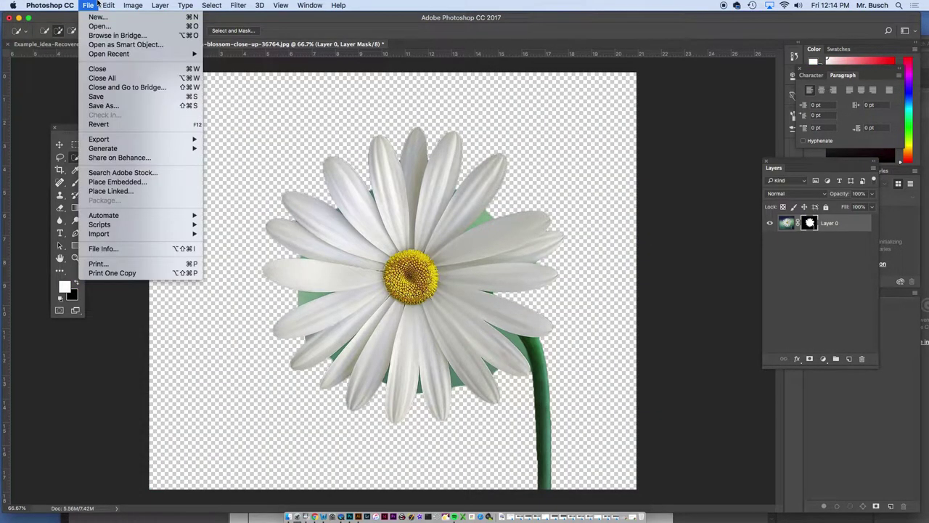
{"action": "left_click", "coordinate": [113, 109]}
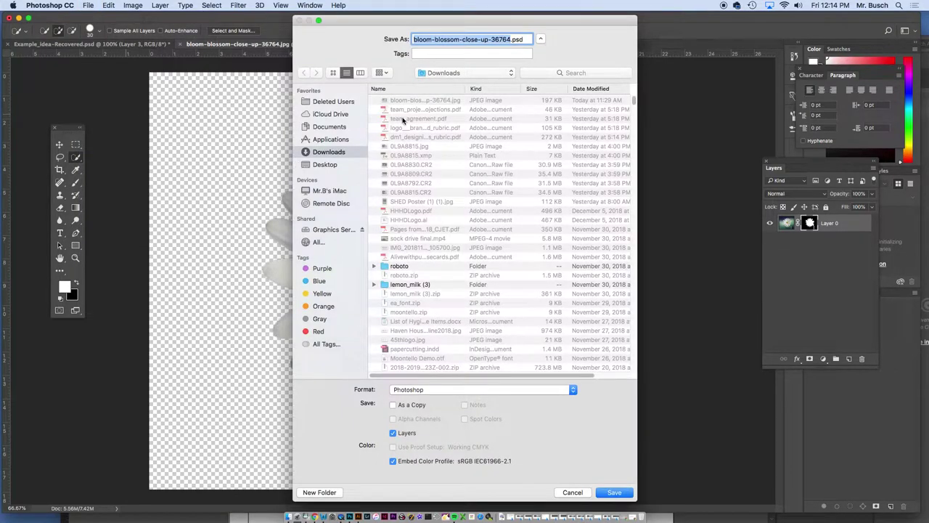
{"action": "left_click", "coordinate": [325, 165]}
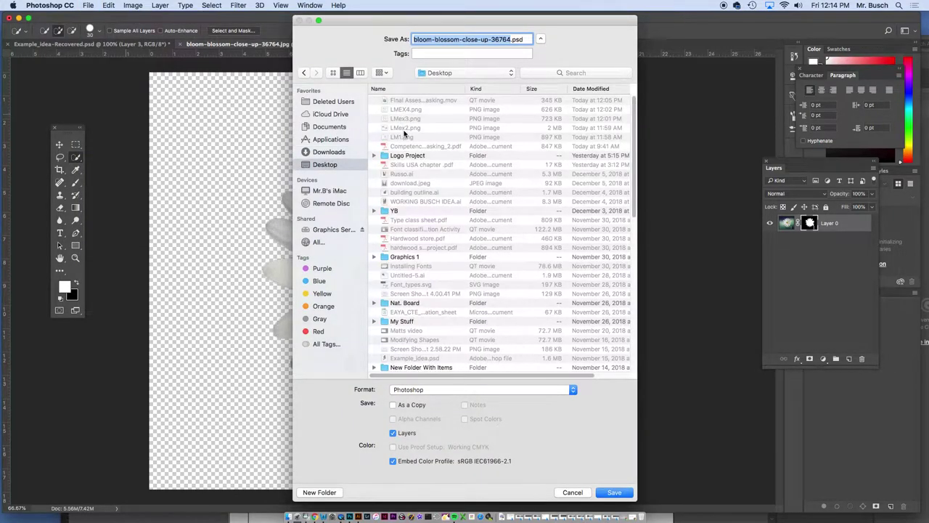
{"action": "left_click", "coordinate": [403, 137]}
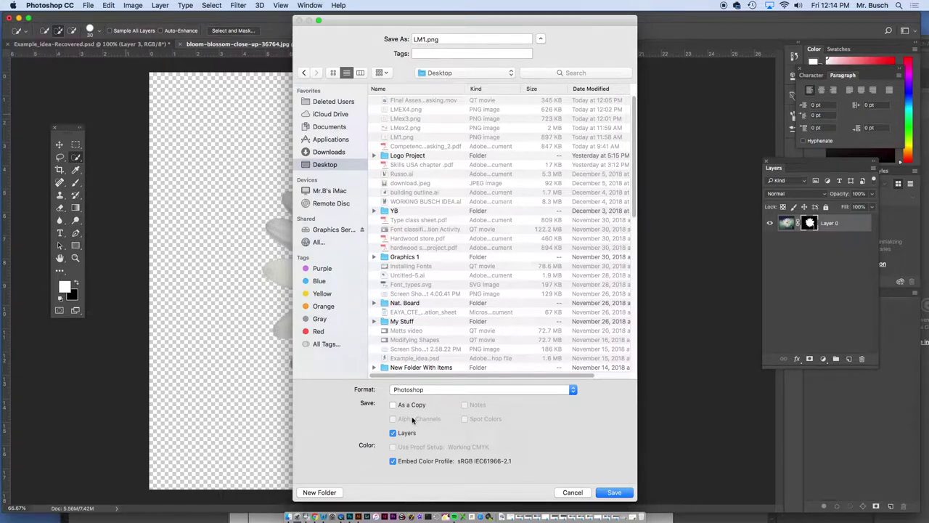
{"action": "left_click", "coordinate": [413, 391]}
{"action": "scroll", "coordinate": [411, 490], "scroll_direction": "down", "scroll_amount": 3}
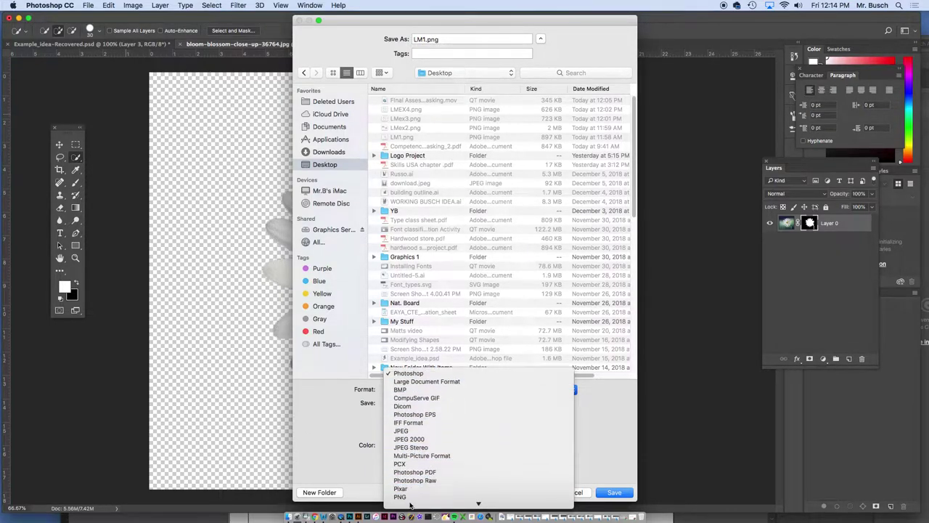
{"action": "left_click", "coordinate": [414, 456]}
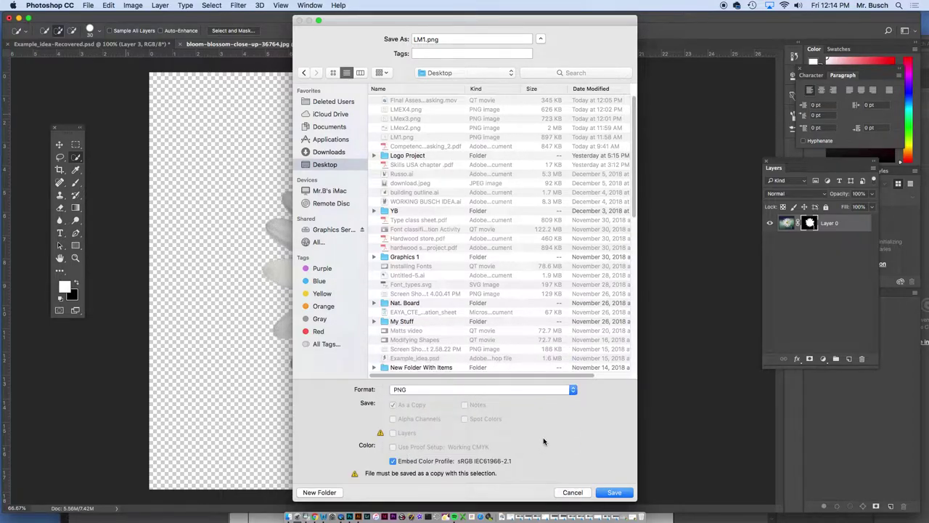
{"action": "left_click", "coordinate": [615, 492]}
{"action": "left_click", "coordinate": [535, 85]}
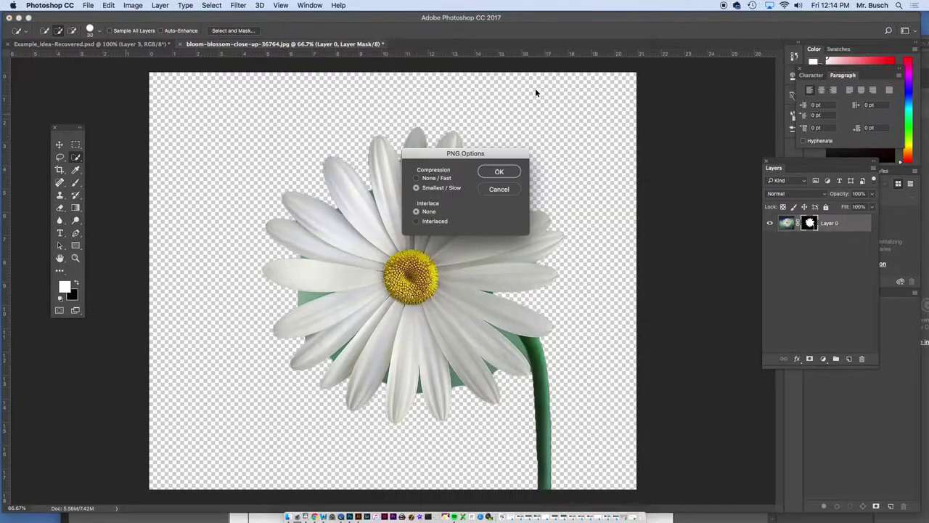
{"action": "left_click", "coordinate": [505, 172]}
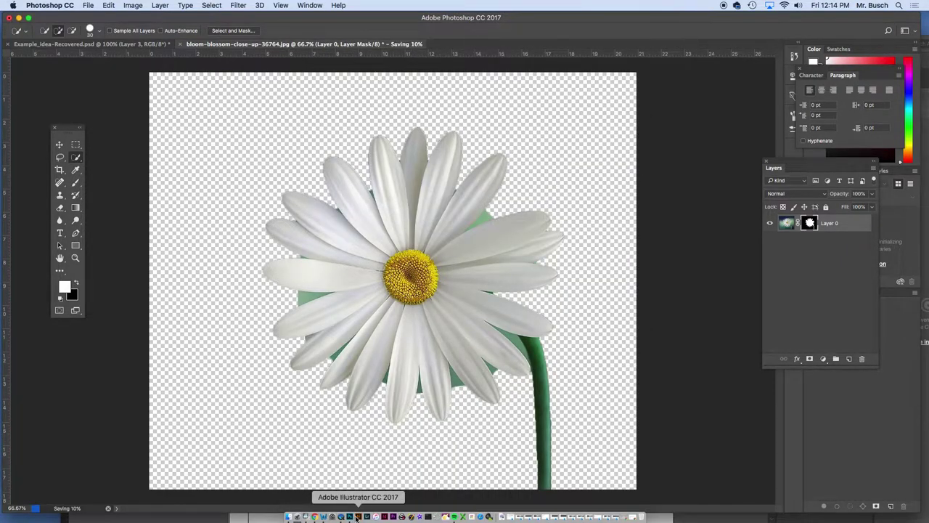
{"action": "left_click", "coordinate": [314, 516]}
Step: Place LM1.png in Illustrator, framed inside the first Level 1 sample box
{"action": "left_click", "coordinate": [86, 5]}
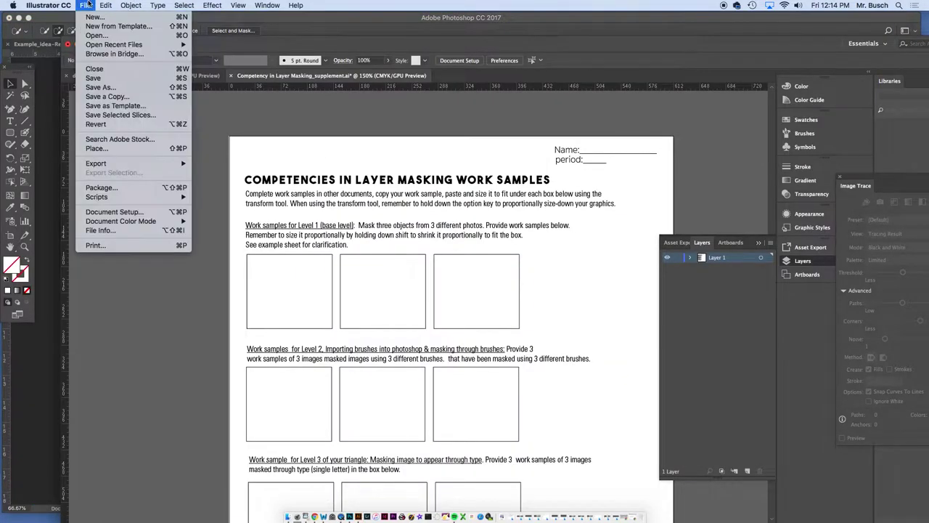
{"action": "left_click", "coordinate": [98, 148]}
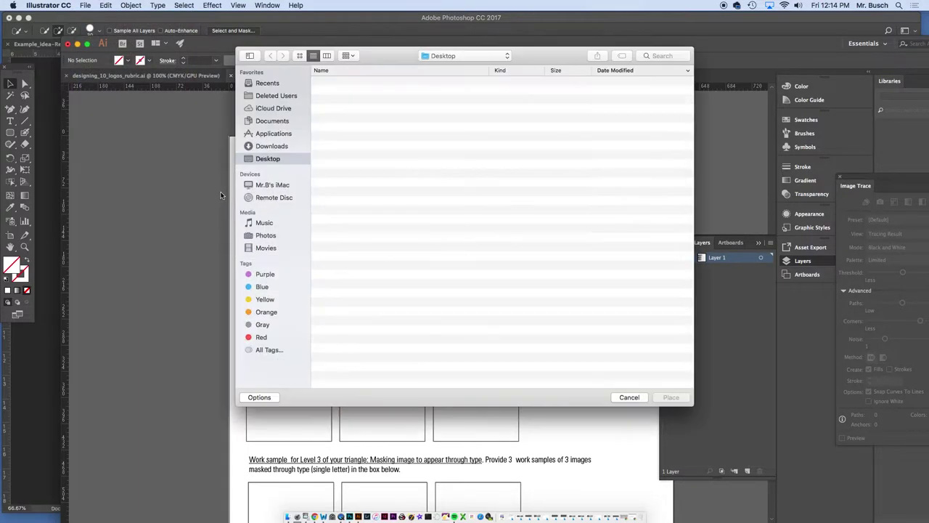
{"action": "left_click", "coordinate": [338, 82]}
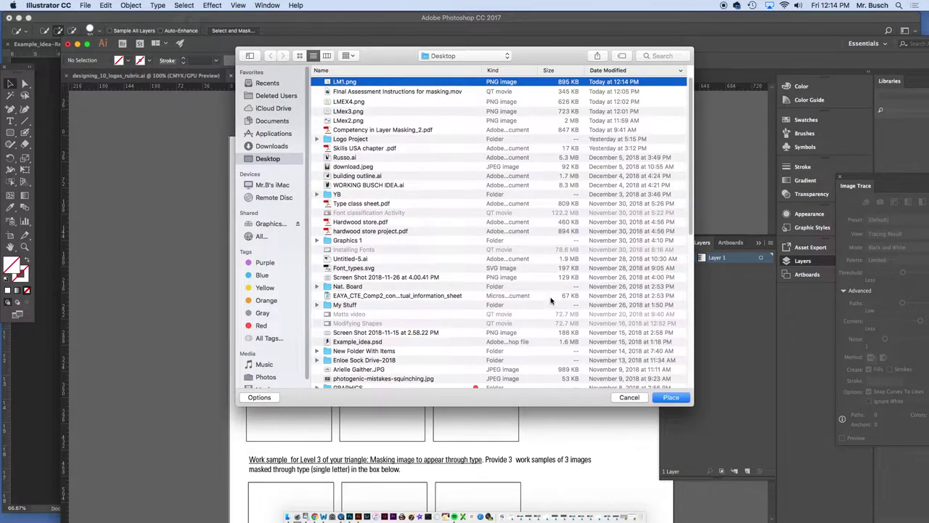
{"action": "left_click", "coordinate": [672, 397]}
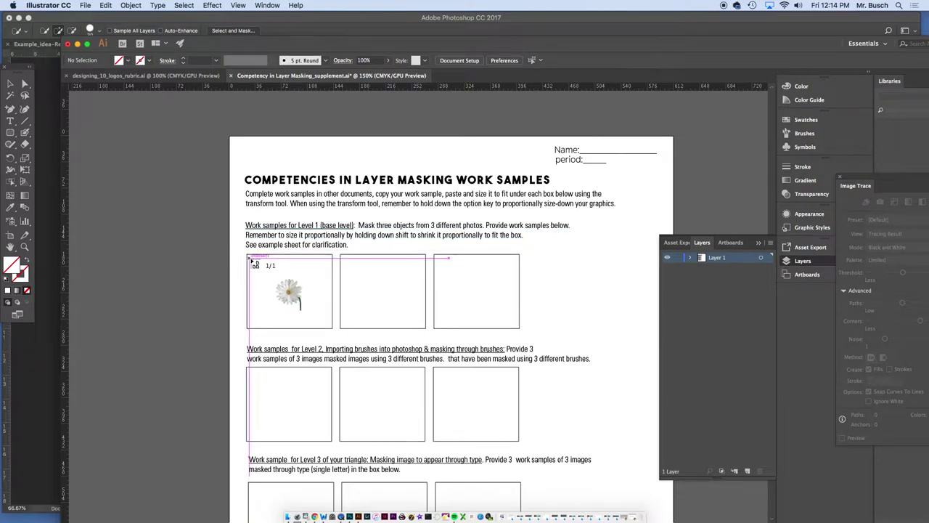
{"action": "left_click_drag", "start_coordinate": [250, 258], "coordinate": [332, 328]}
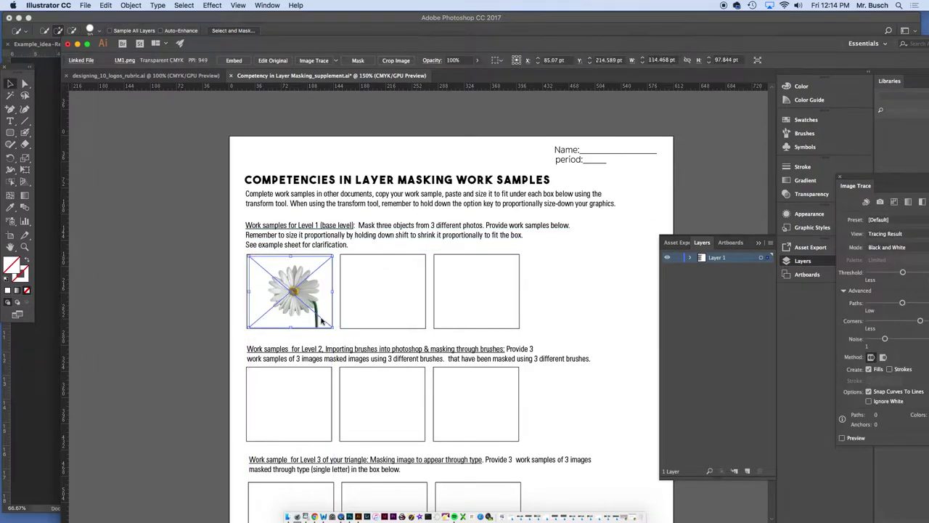
{"action": "left_click", "coordinate": [392, 242]}
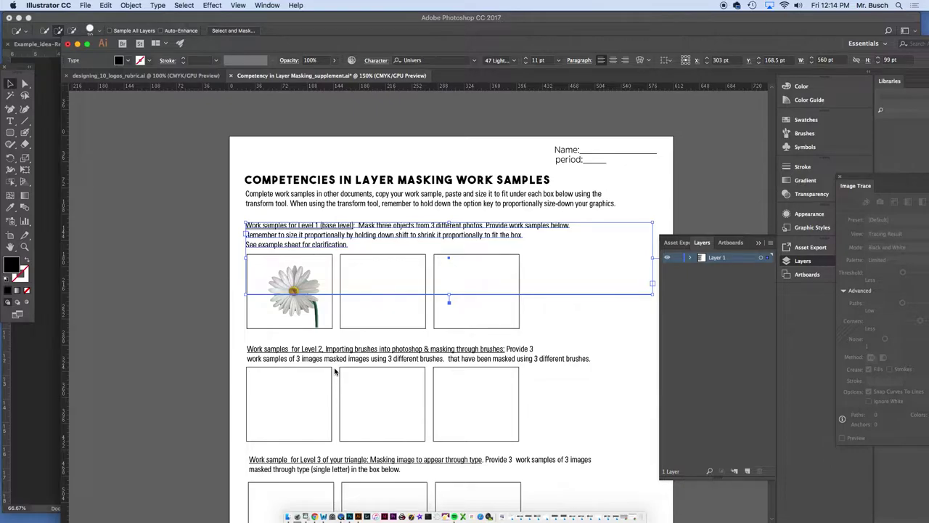
{"action": "left_click", "coordinate": [350, 516]}
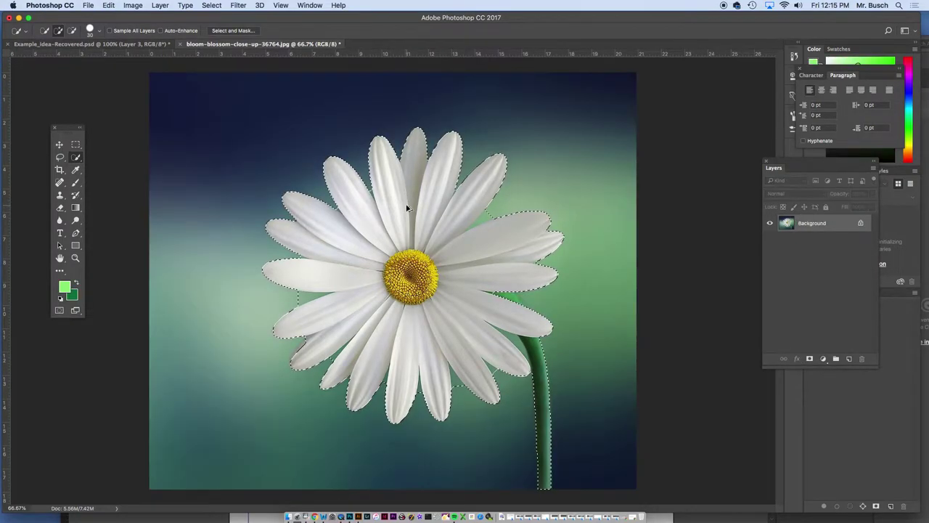
Step: Clear the selection and choose the Brush tool with a large brush-stroke tip
{"action": "key", "text": "super+d"}
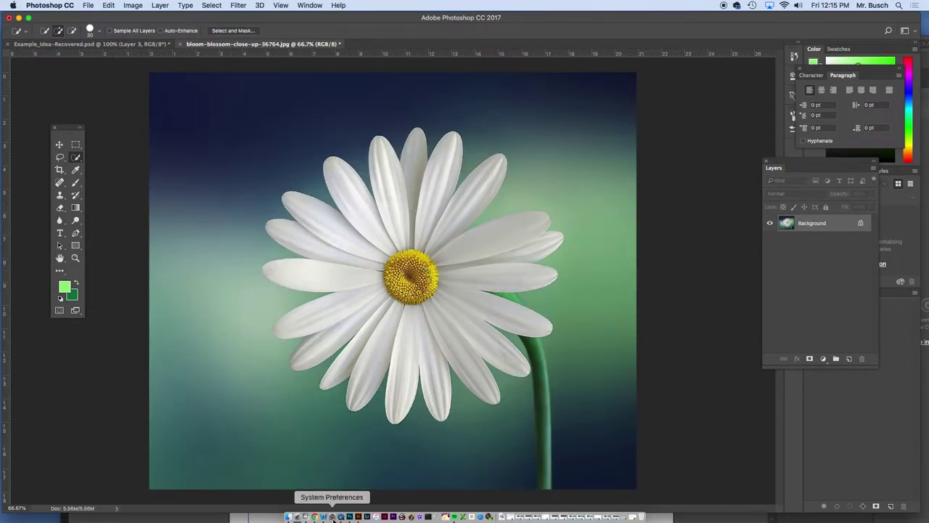
{"action": "left_click", "coordinate": [359, 515]}
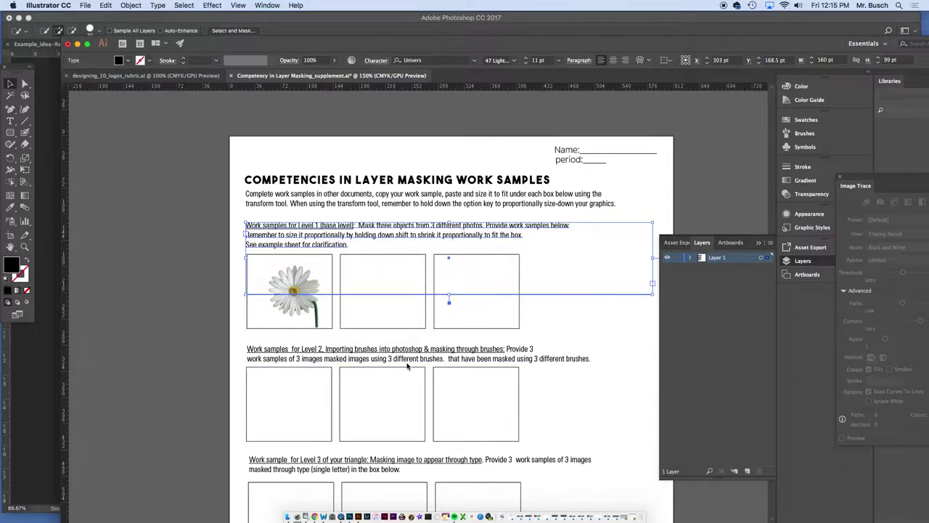
{"action": "left_click", "coordinate": [350, 517]}
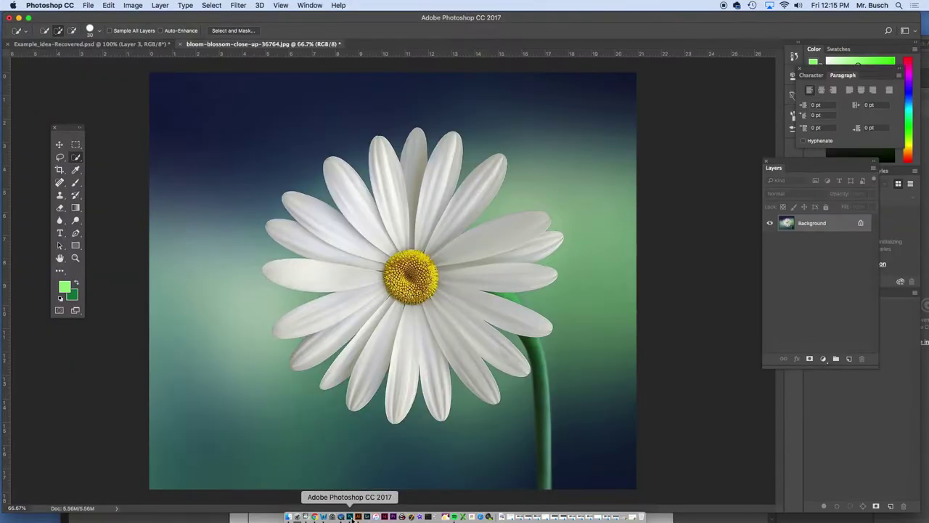
{"action": "left_click", "coordinate": [75, 185]}
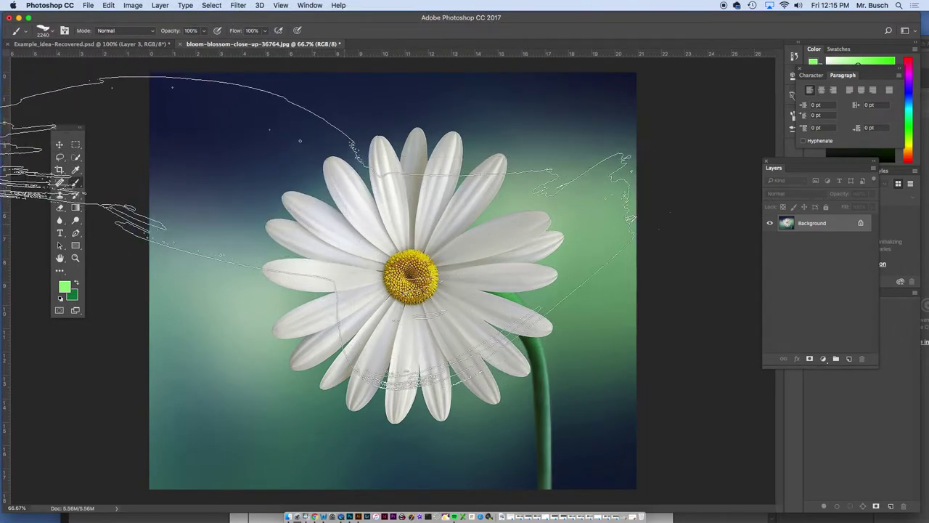
{"action": "left_click", "coordinate": [44, 31]}
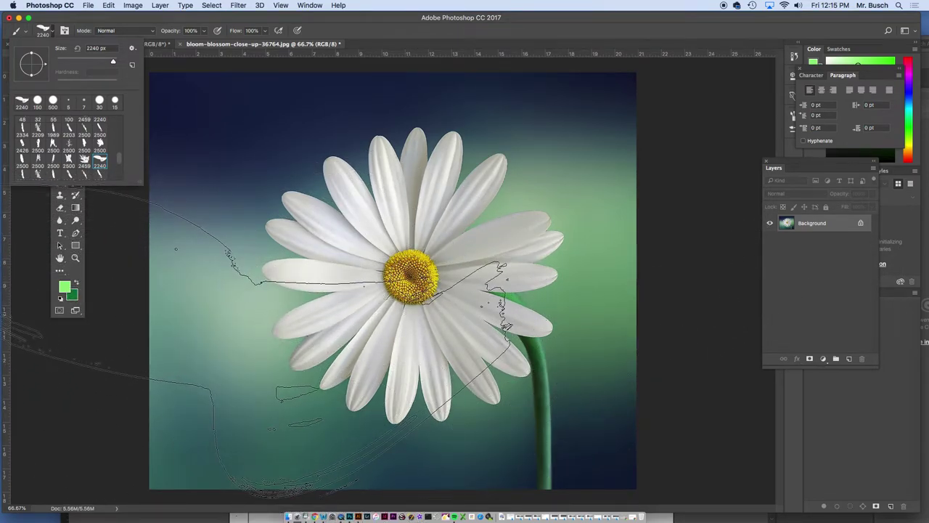
{"action": "left_click", "coordinate": [194, 259]}
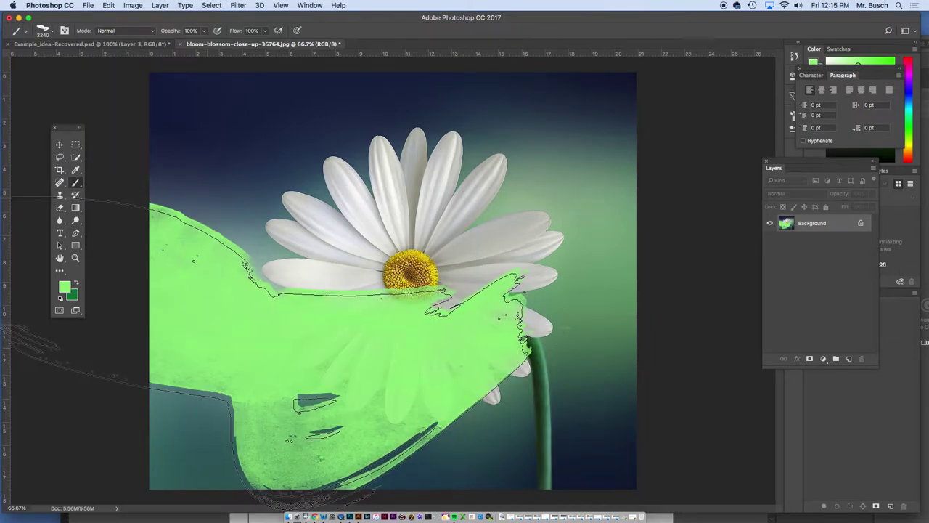
Step: Add a layer mask, paint it black, then stamp one white brush stroke revealing the daisy
{"action": "key", "text": "super+z"}
{"action": "key", "text": "d"}
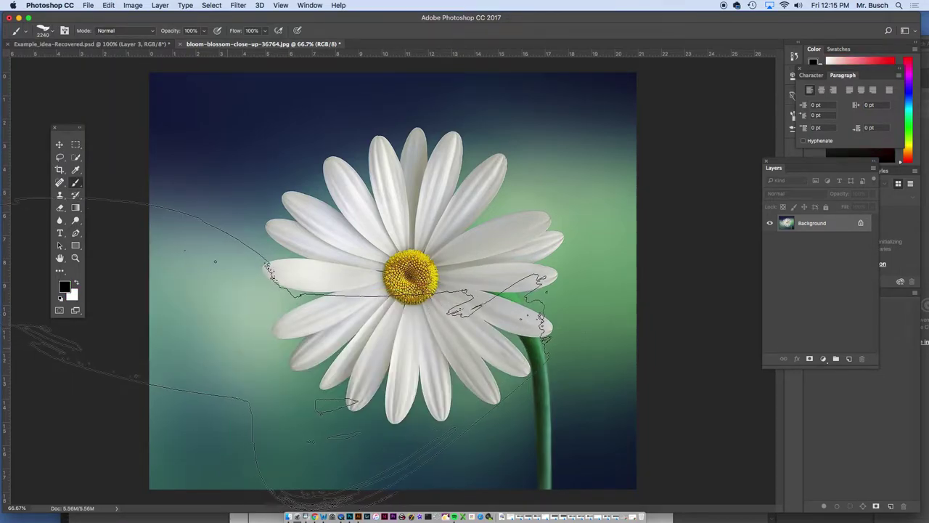
{"action": "mouse_move", "coordinate": [215, 261]}
{"action": "left_mouse_down"}
{"action": "mouse_move", "coordinate": [326, 290]}
{"action": "mouse_move", "coordinate": [423, 145]}
{"action": "left_mouse_up"}
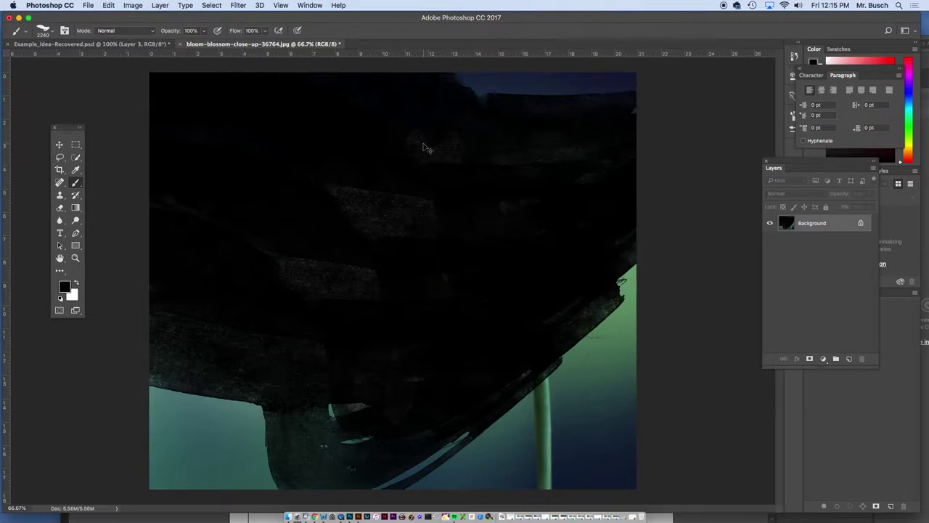
{"action": "key", "text": "super+z"}
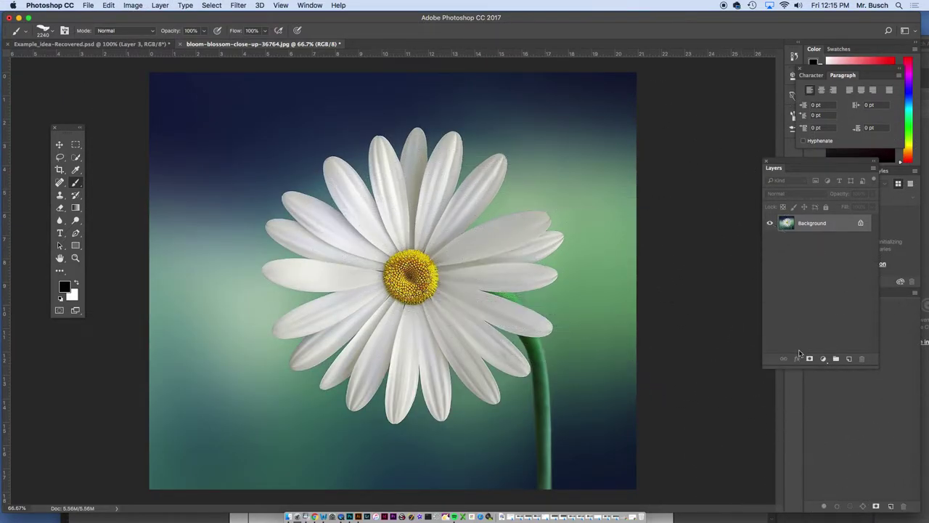
{"action": "left_click", "coordinate": [810, 358]}
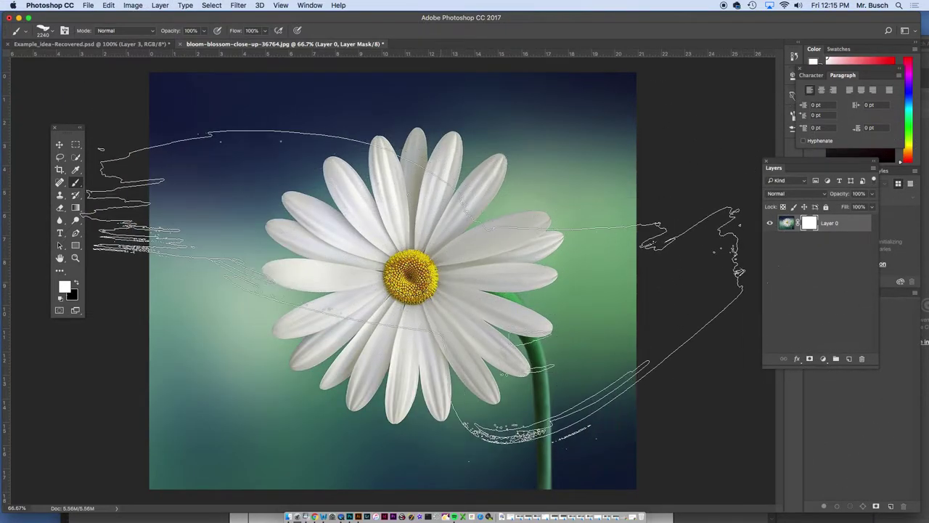
{"action": "mouse_move", "coordinate": [348, 218]}
{"action": "left_mouse_down"}
{"action": "mouse_move", "coordinate": [305, 181]}
{"action": "mouse_move", "coordinate": [312, 232]}
{"action": "mouse_move", "coordinate": [273, 382]}
{"action": "mouse_move", "coordinate": [227, 396]}
{"action": "mouse_move", "coordinate": [406, 341]}
{"action": "mouse_move", "coordinate": [590, 233]}
{"action": "mouse_move", "coordinate": [590, 159]}
{"action": "left_mouse_up"}
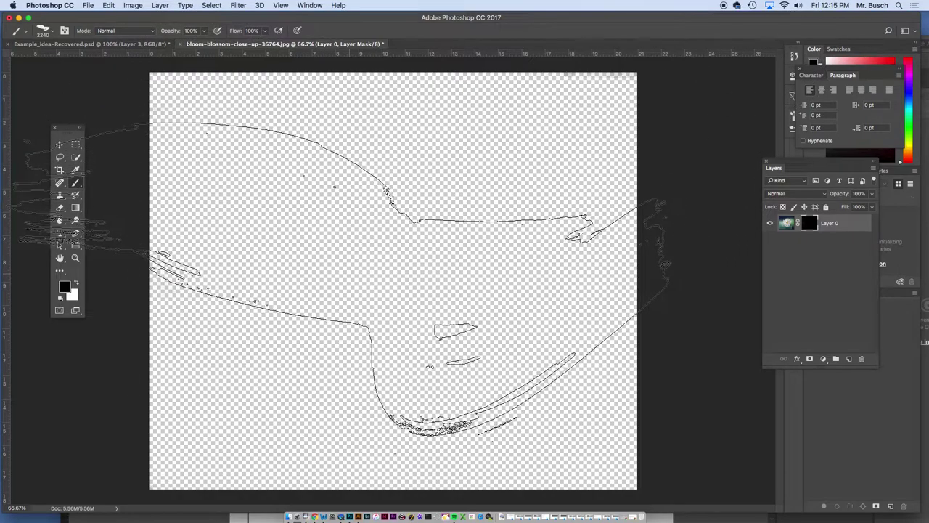
{"action": "key", "text": "x"}
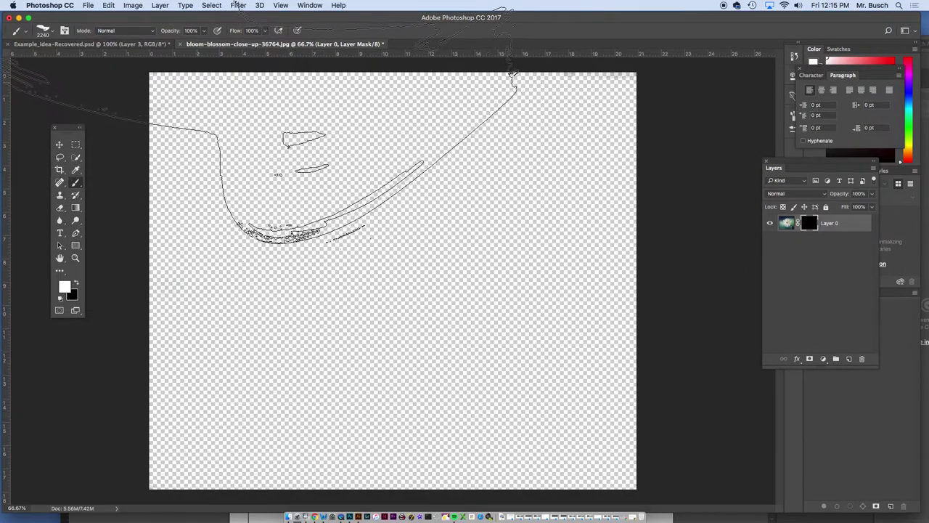
{"action": "left_click", "coordinate": [371, 286]}
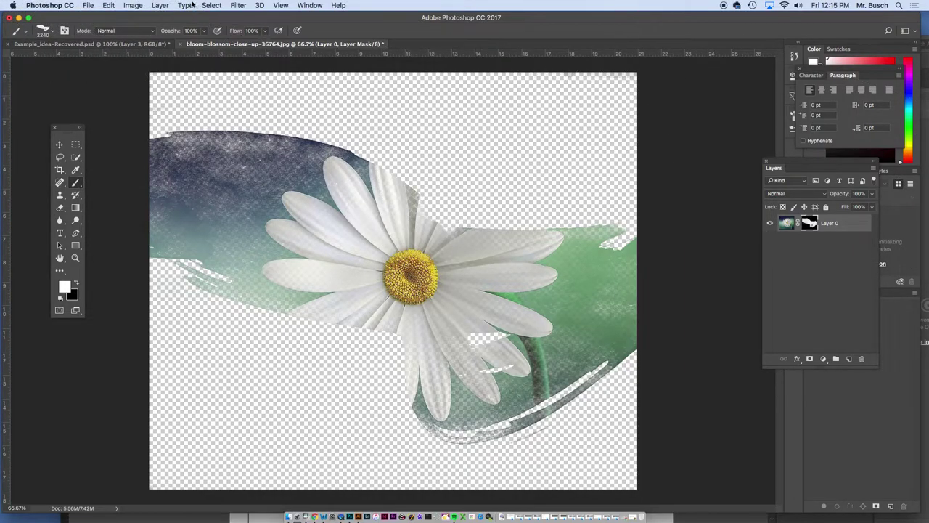
{"action": "left_click", "coordinate": [88, 6]}
Step: Save as PNG to the Desktop as LMex2.png, replacing it and accepting the PNG options
{"action": "left_click", "coordinate": [108, 106]}
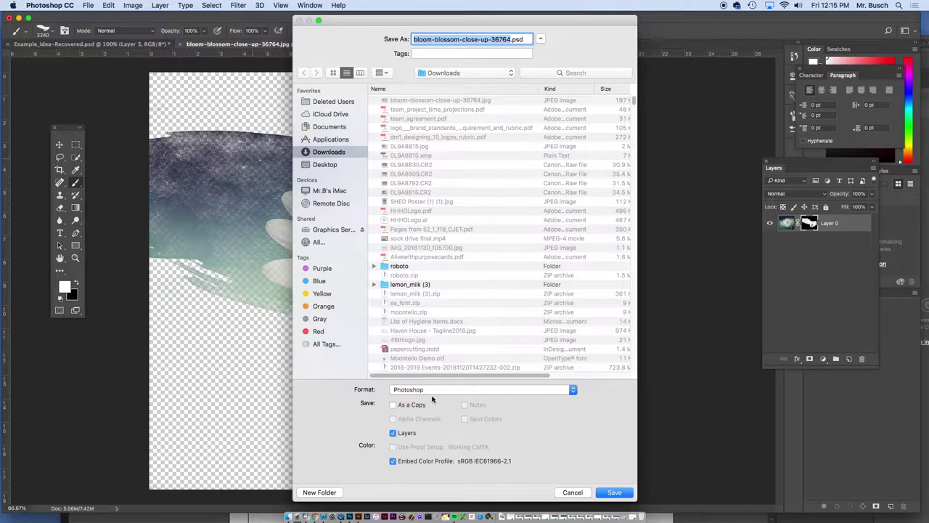
{"action": "left_click", "coordinate": [432, 390]}
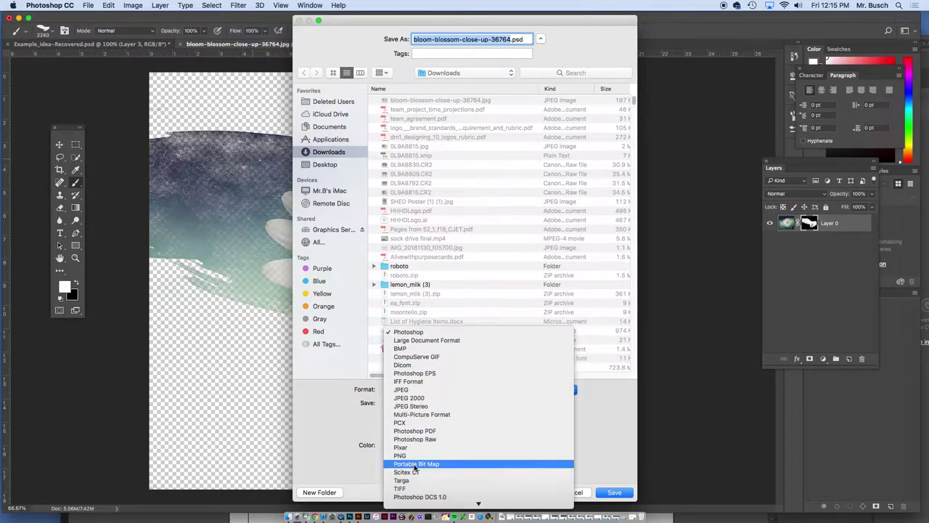
{"action": "left_click", "coordinate": [416, 461]}
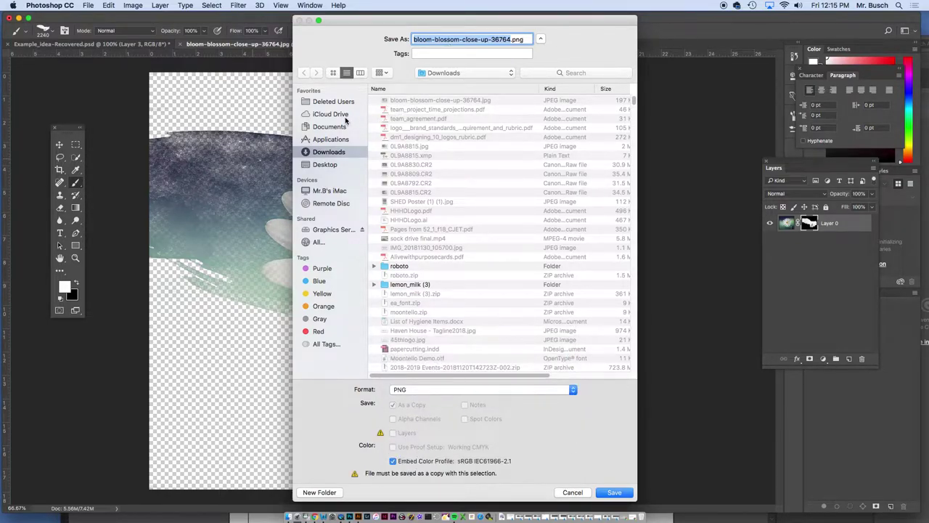
{"action": "left_click", "coordinate": [325, 165]}
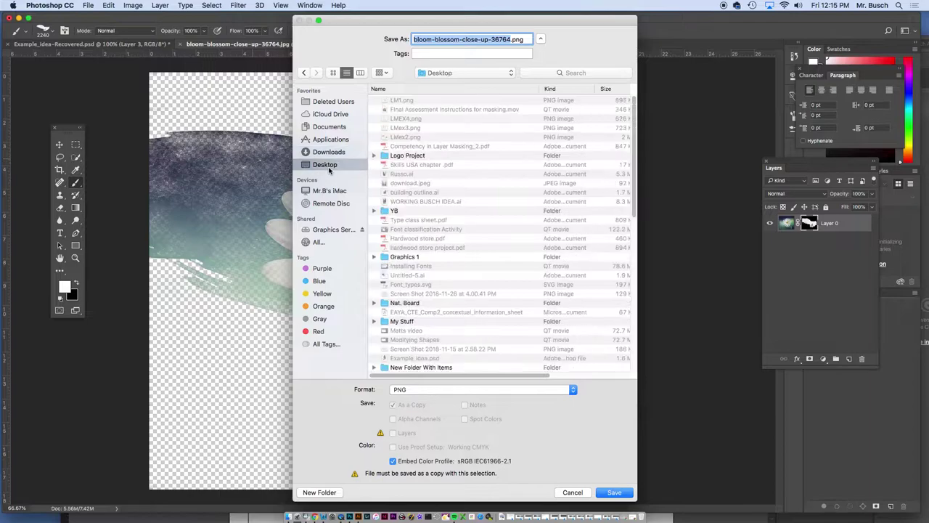
{"action": "left_click", "coordinate": [408, 136]}
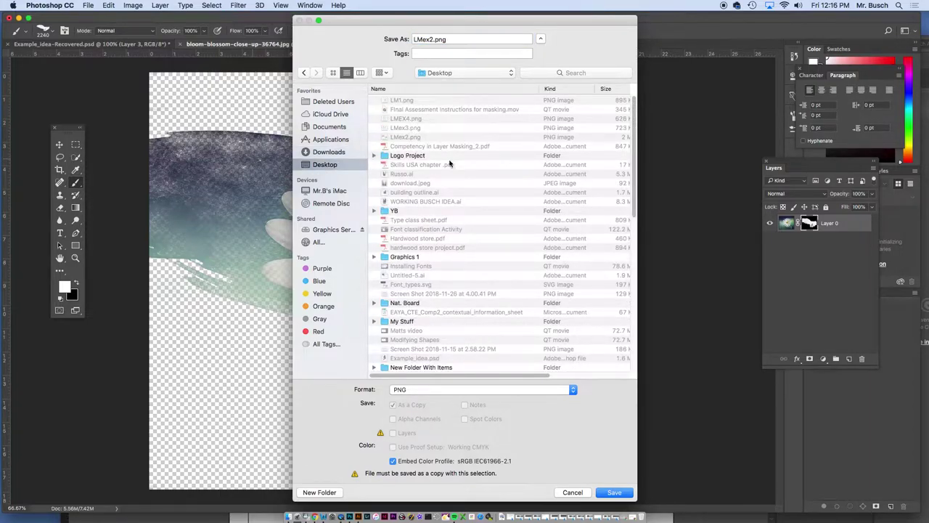
{"action": "left_click", "coordinate": [614, 493]}
{"action": "left_click", "coordinate": [534, 84]}
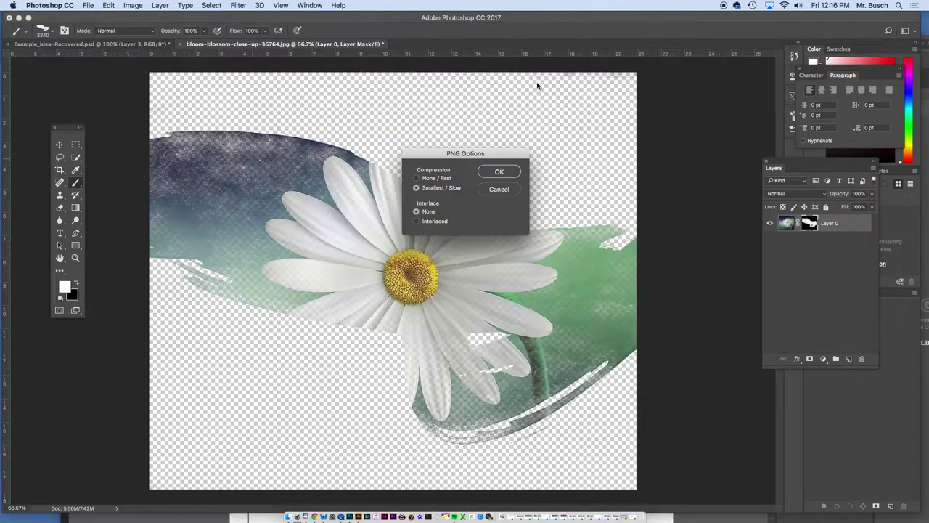
{"action": "left_click", "coordinate": [496, 172]}
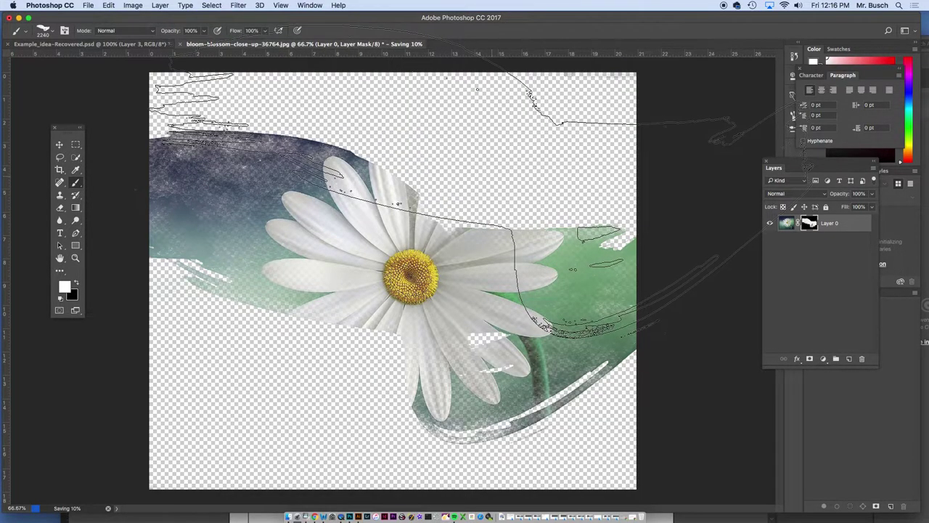
Step: Place LMex2.png in Illustrator, framed inside the first Level 2 sample box
{"action": "left_click", "coordinate": [357, 518]}
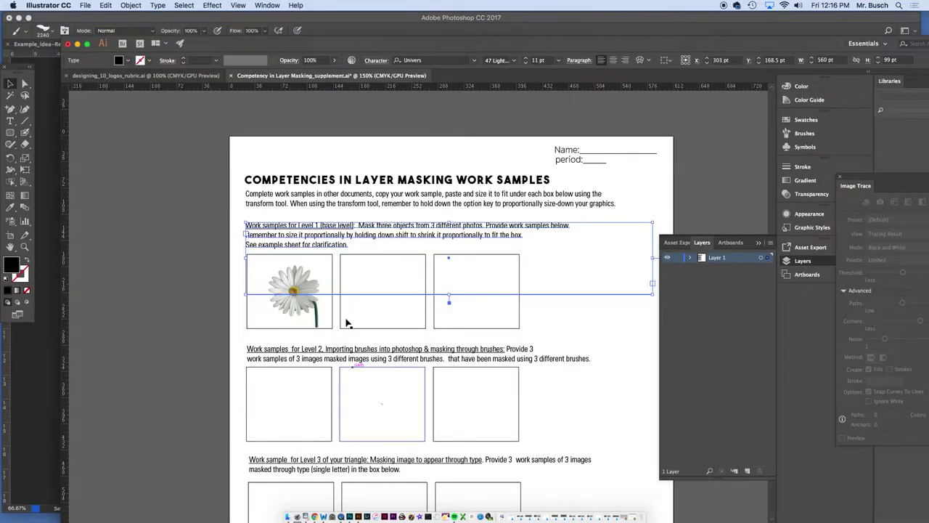
{"action": "left_click", "coordinate": [61, 5]}
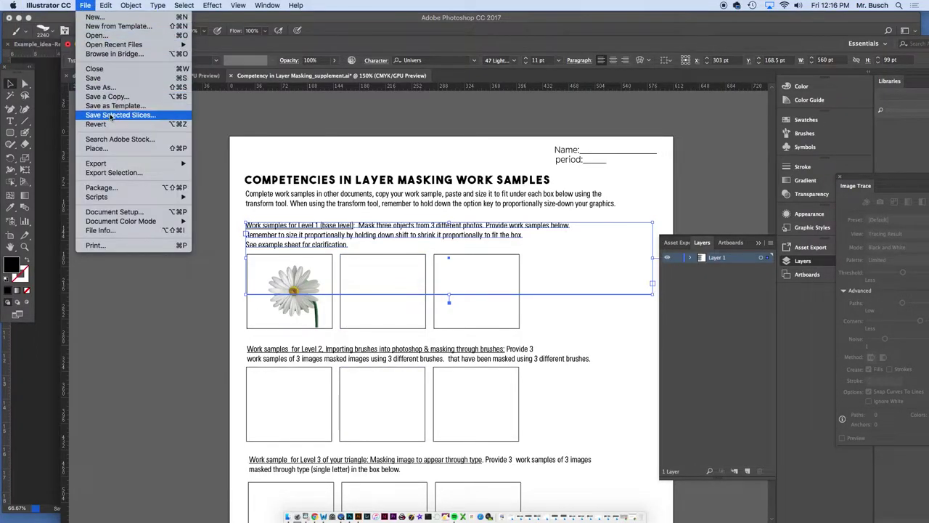
{"action": "left_click", "coordinate": [102, 148]}
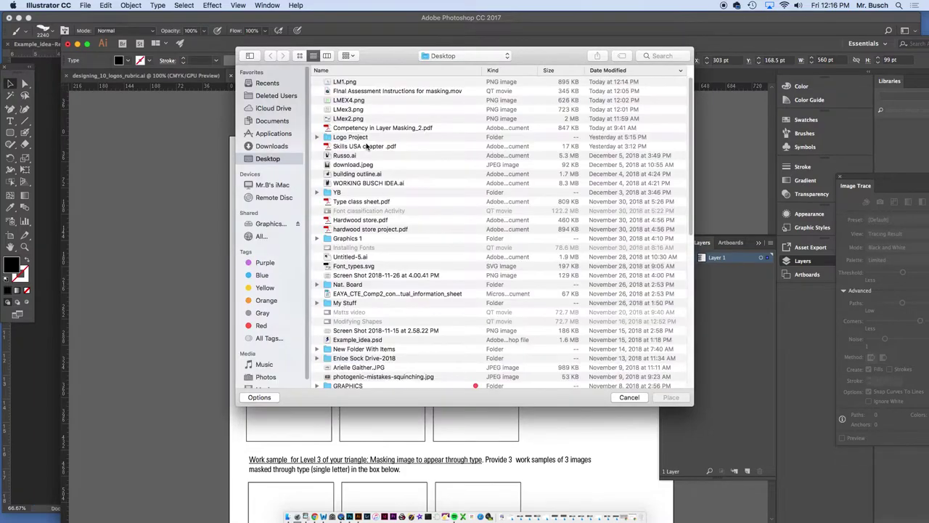
{"action": "left_click", "coordinate": [356, 84]}
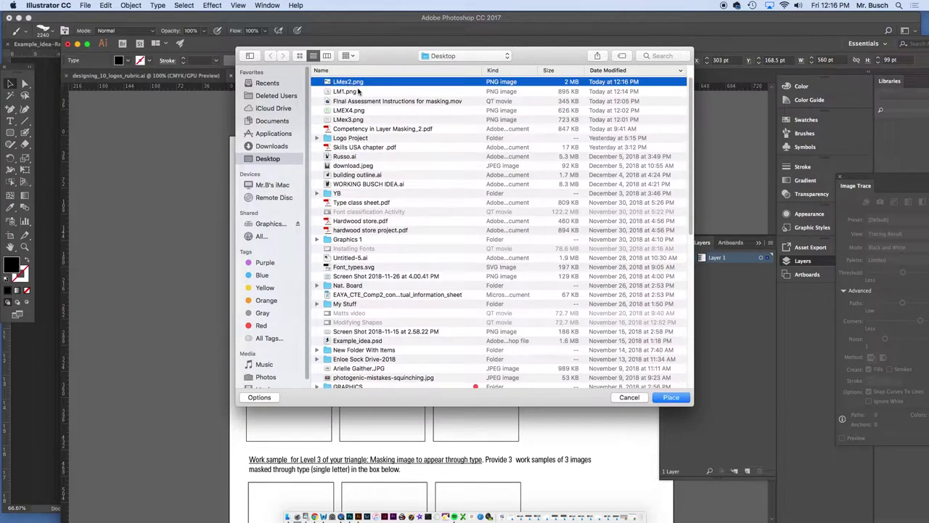
{"action": "left_click", "coordinate": [670, 398]}
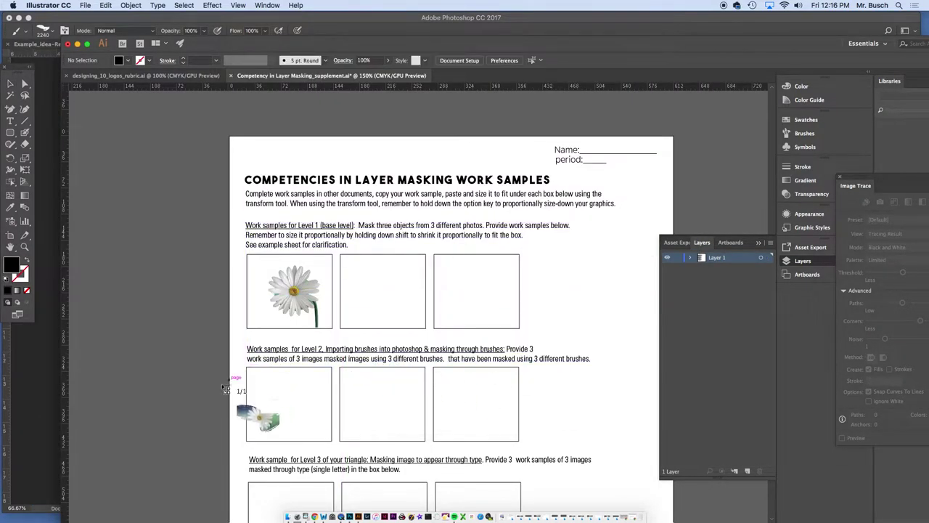
{"action": "left_click_drag", "start_coordinate": [253, 368], "coordinate": [342, 435]}
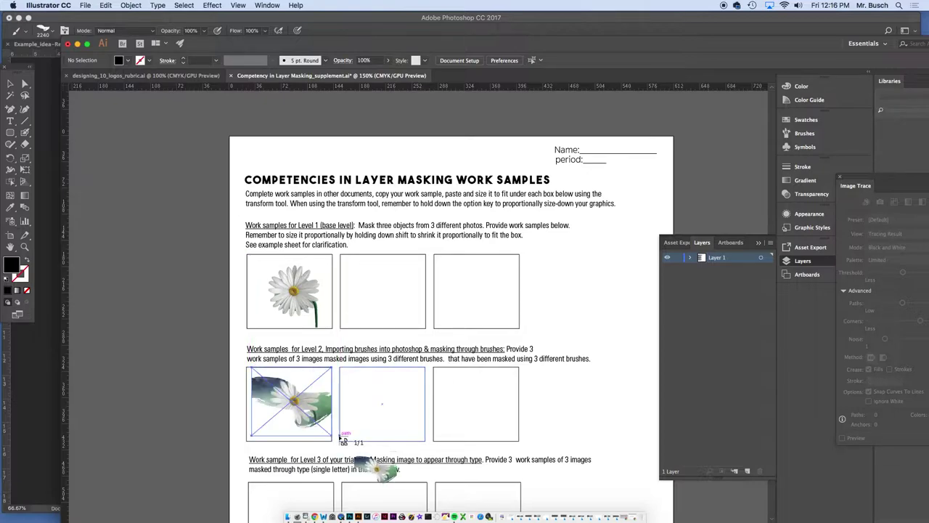
{"action": "left_click", "coordinate": [224, 370]}
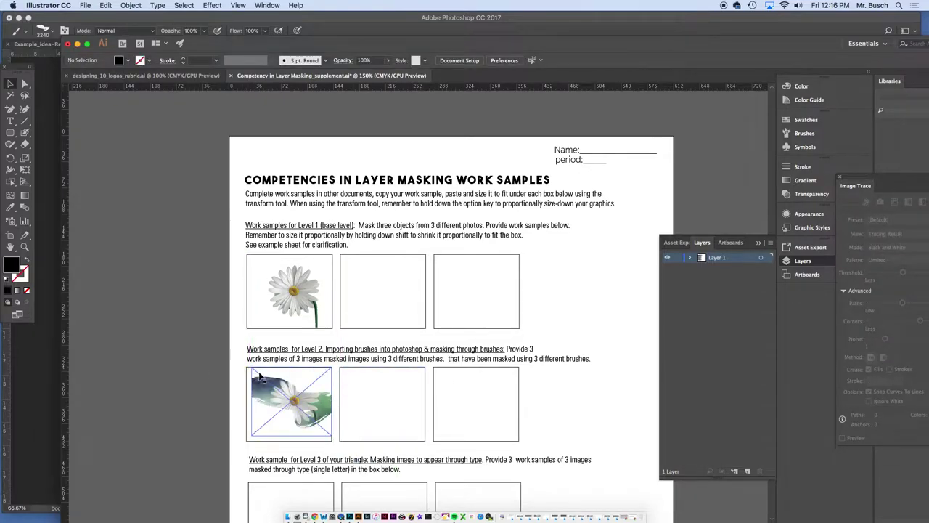
{"action": "scroll", "coordinate": [259, 367], "scroll_direction": "down", "scroll_amount": 3}
{"action": "scroll", "coordinate": [259, 376], "scroll_direction": "down", "scroll_amount": 4}
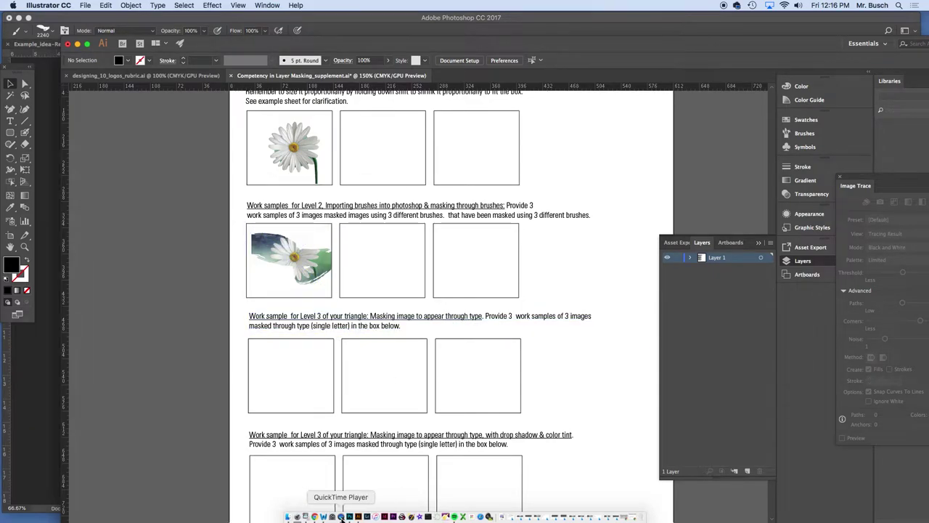
Step: Discard the daisy layer's mask without applying it so the full photo shows again
{"action": "left_click", "coordinate": [349, 516]}
{"action": "key", "text": "super+BackSpace"}
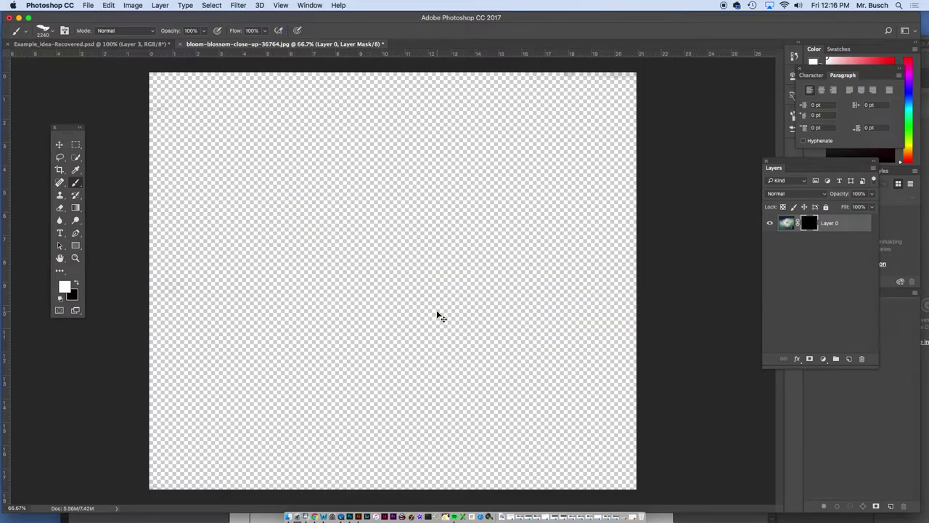
{"action": "key", "text": "super+z"}
{"action": "key", "text": "super+z"}
{"action": "key", "text": "alt+BackSpace"}
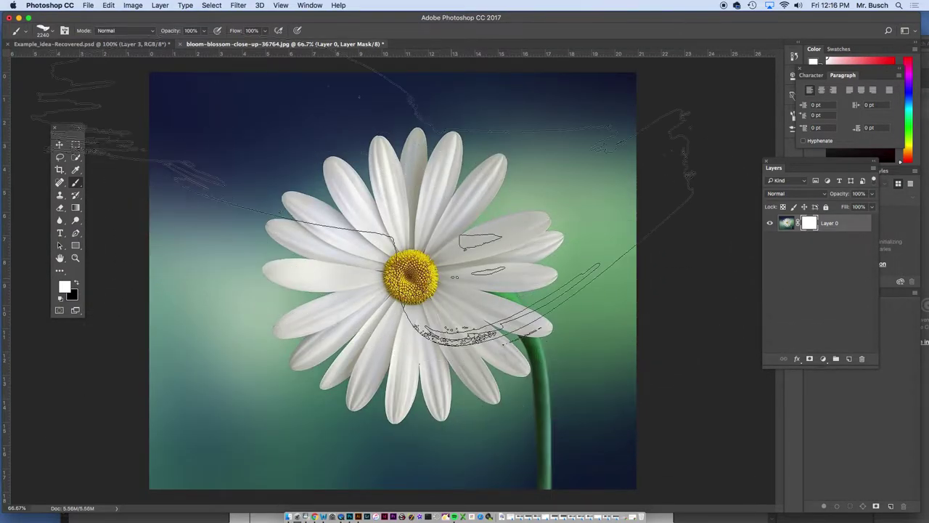
{"action": "left_click_drag", "start_coordinate": [809, 224], "coordinate": [861, 358]}
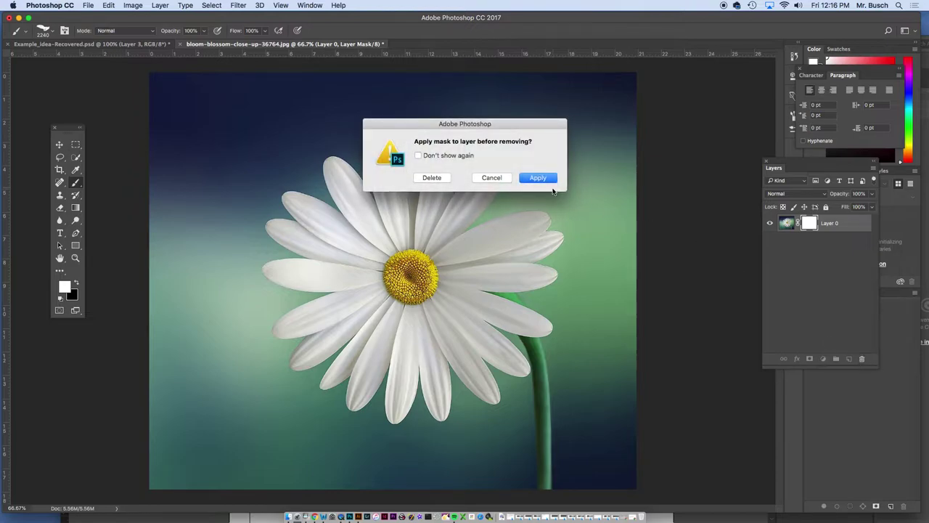
{"action": "left_click", "coordinate": [433, 177]}
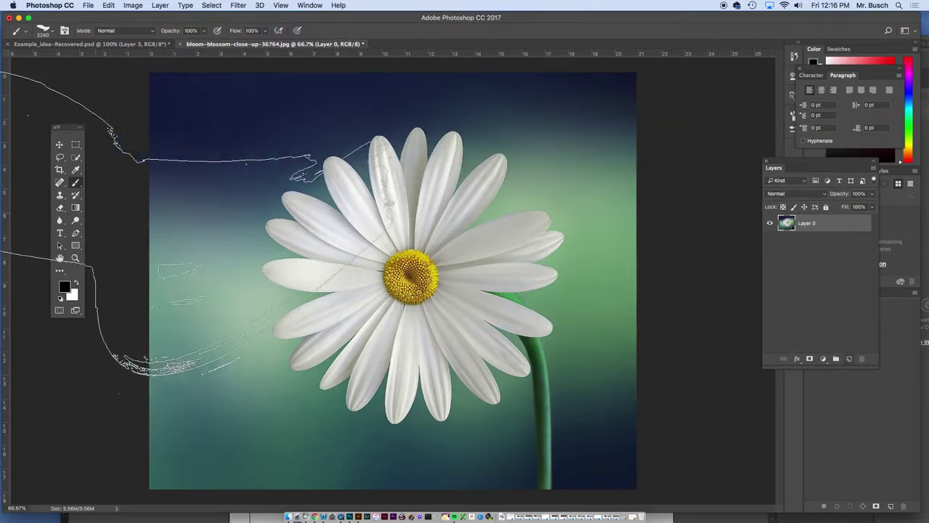
Step: Add a large white Gotham Narrow Bold 'M' text layer centred over the daisy
{"action": "left_click", "coordinate": [60, 233]}
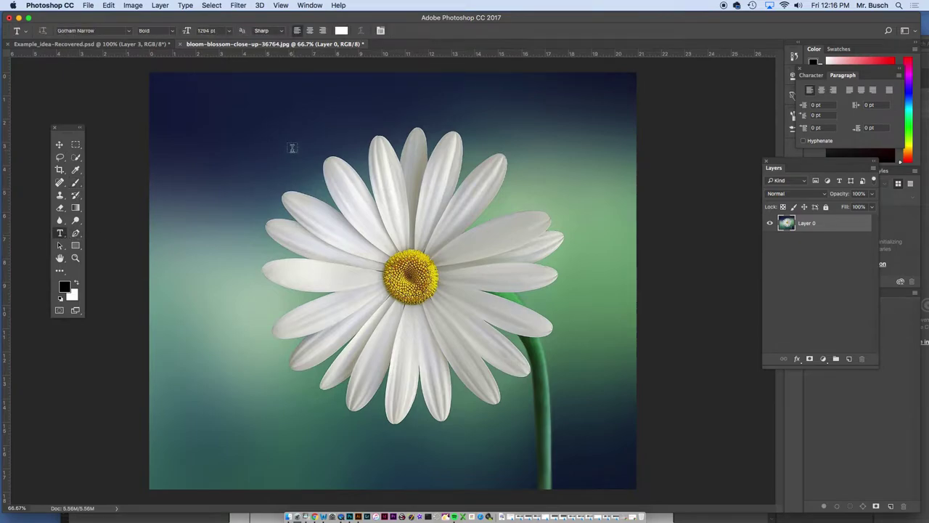
{"action": "left_click_drag", "start_coordinate": [194, 116], "coordinate": [602, 467]}
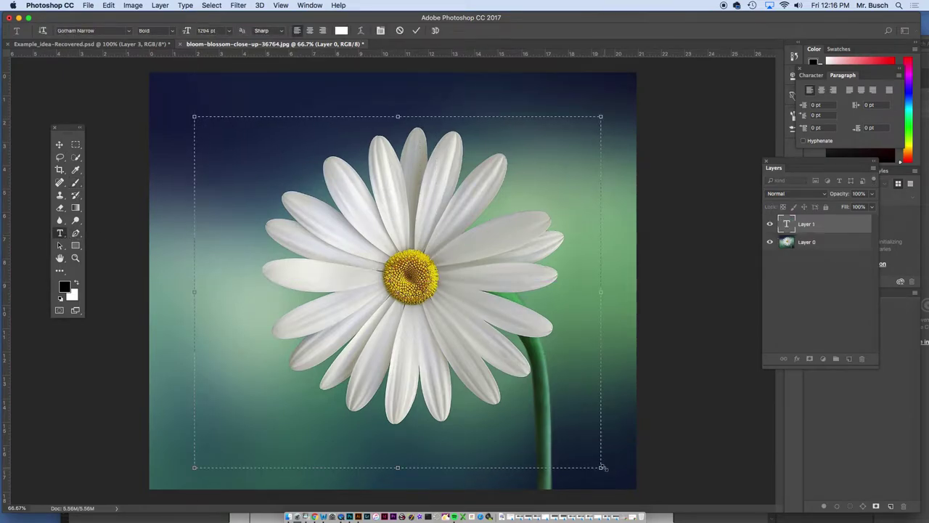
{"action": "type", "text": "M"}
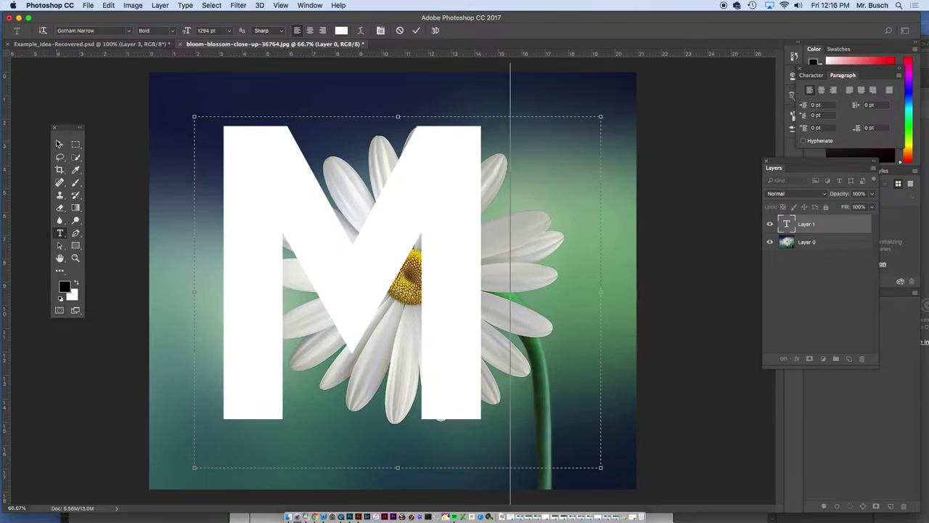
{"action": "left_click", "coordinate": [61, 144]}
{"action": "left_click_drag", "start_coordinate": [293, 201], "coordinate": [345, 212]}
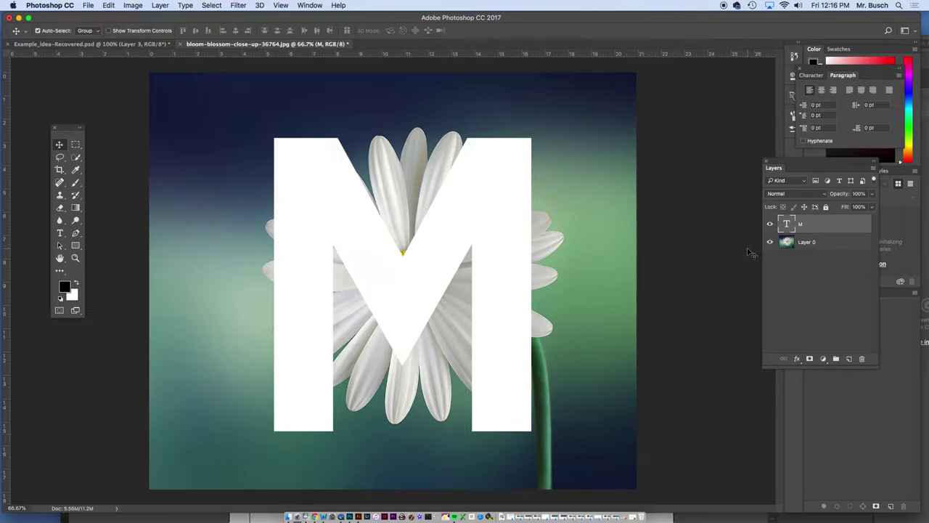
Step: Load the M as a selection, hide the text layer, and mask Layer 0 to the letter
{"action": "left_click", "coordinate": [787, 226], "text": "super"}
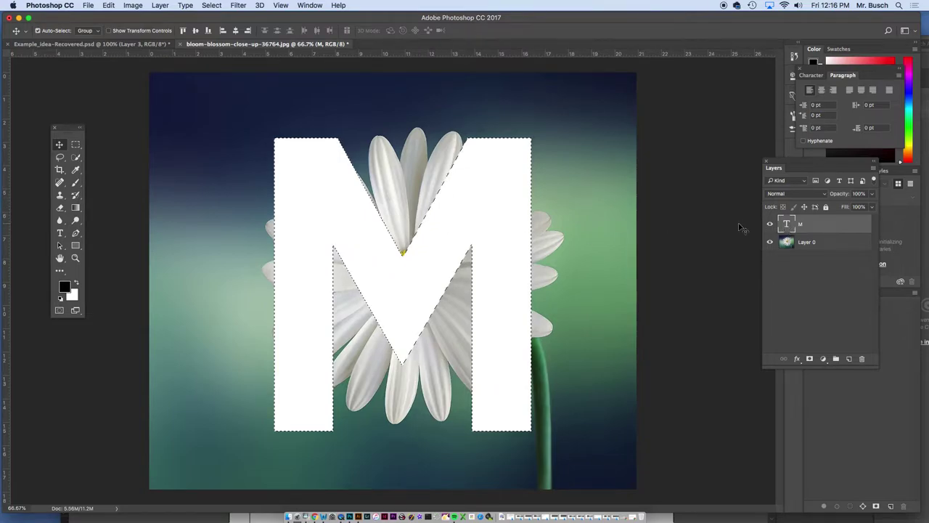
{"action": "left_click", "coordinate": [770, 224]}
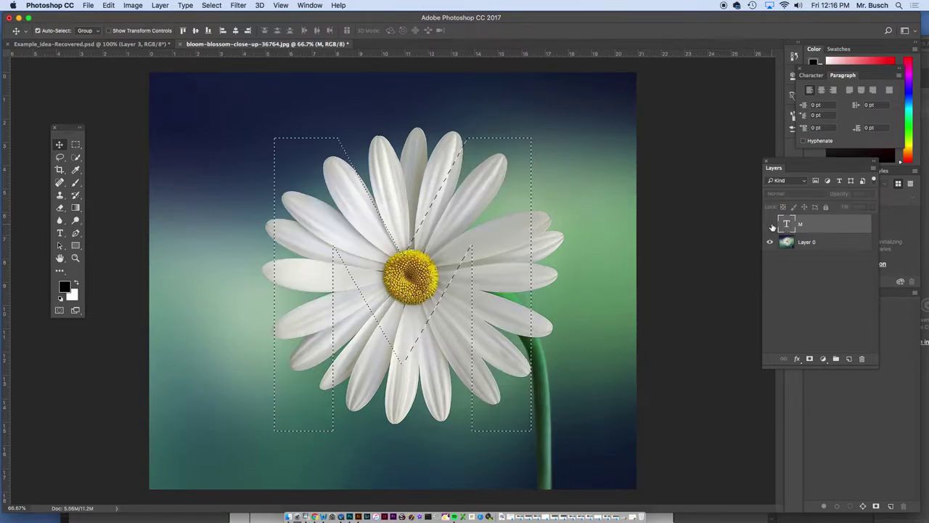
{"action": "left_click", "coordinate": [806, 244]}
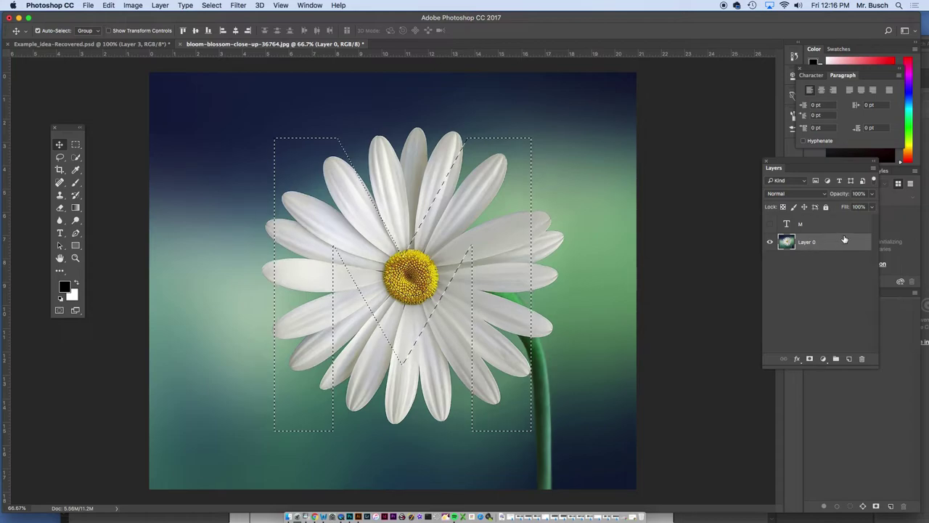
{"action": "left_click", "coordinate": [810, 360]}
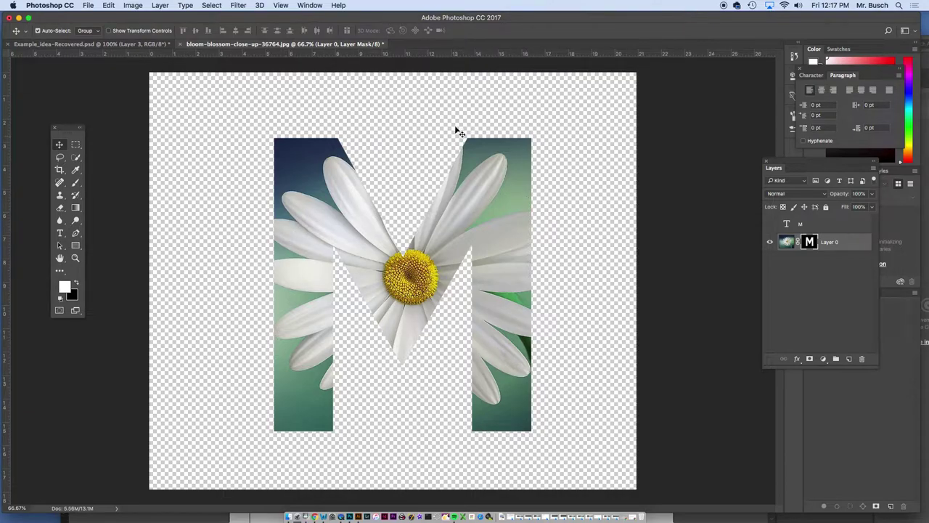
Step: Save the image as PNG over the existing Desktop file LMex3.png, accepting the default PNG options
{"action": "left_click", "coordinate": [109, 5]}
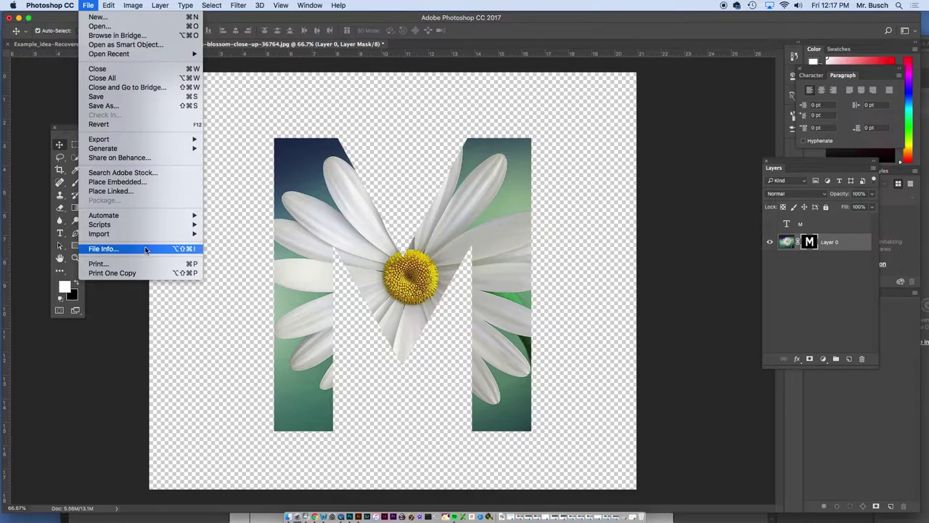
{"action": "left_click", "coordinate": [116, 105]}
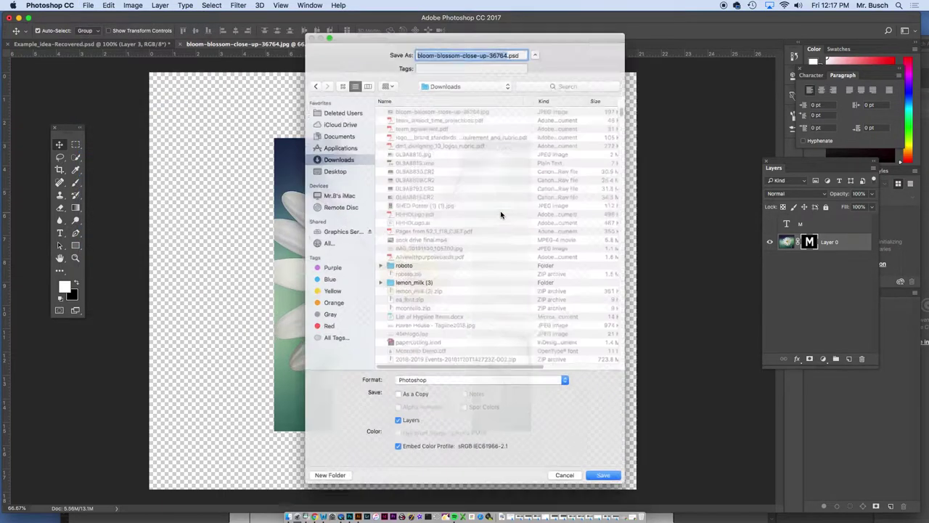
{"action": "left_click", "coordinate": [453, 393]}
{"action": "scroll", "coordinate": [434, 494], "scroll_direction": "down", "scroll_amount": 3}
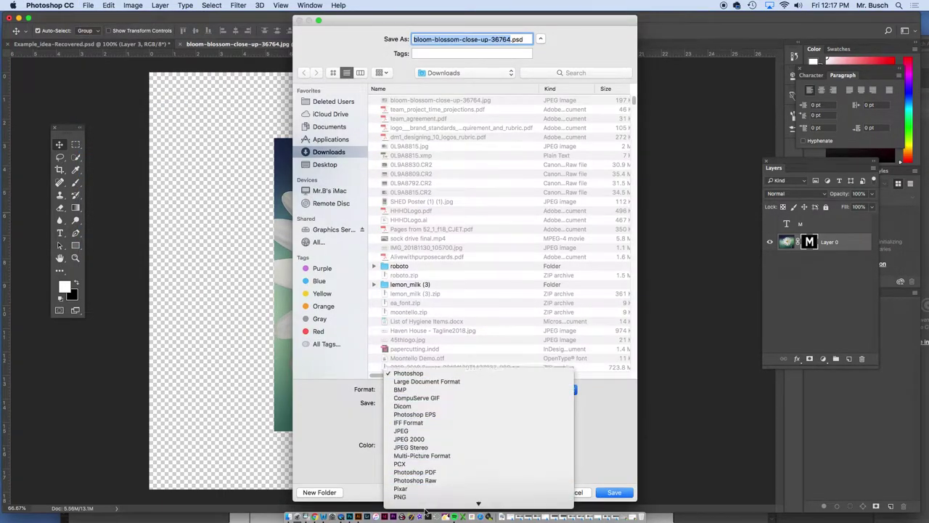
{"action": "left_click", "coordinate": [400, 463]}
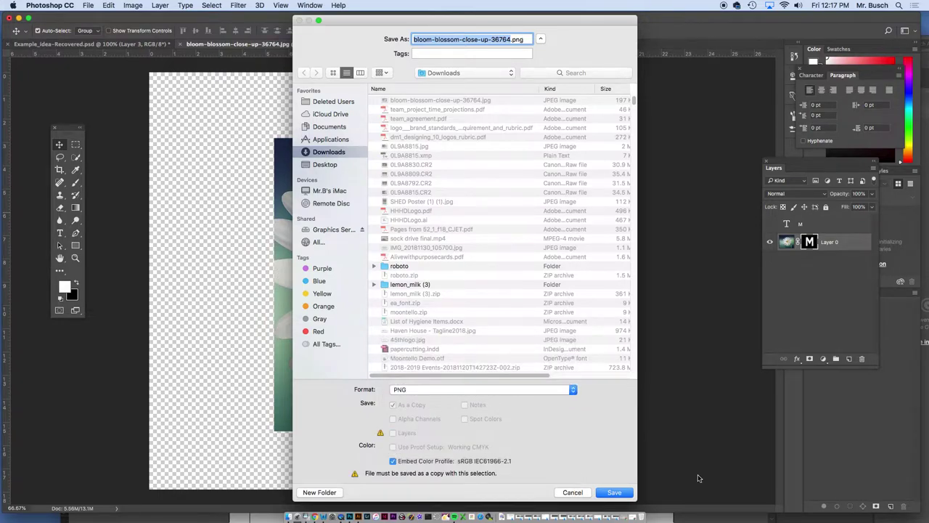
{"action": "left_click", "coordinate": [327, 164]}
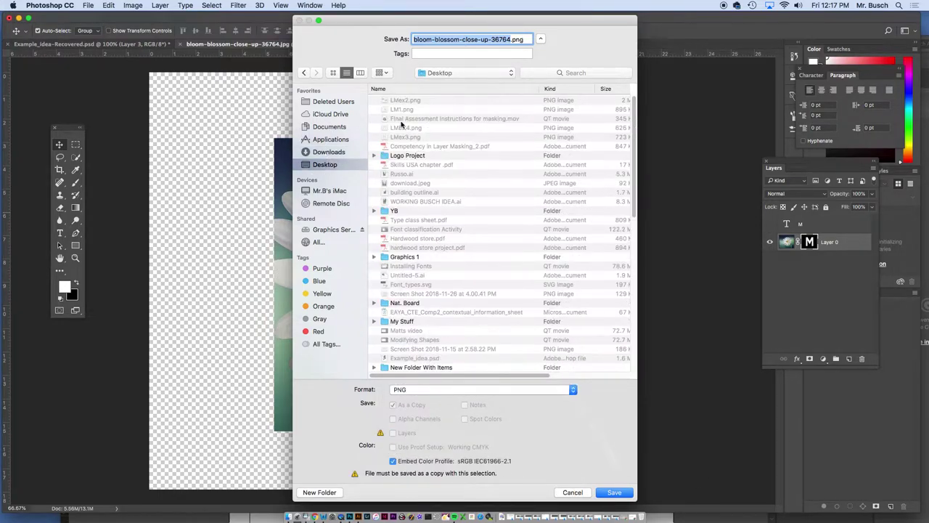
{"action": "left_click", "coordinate": [413, 136]}
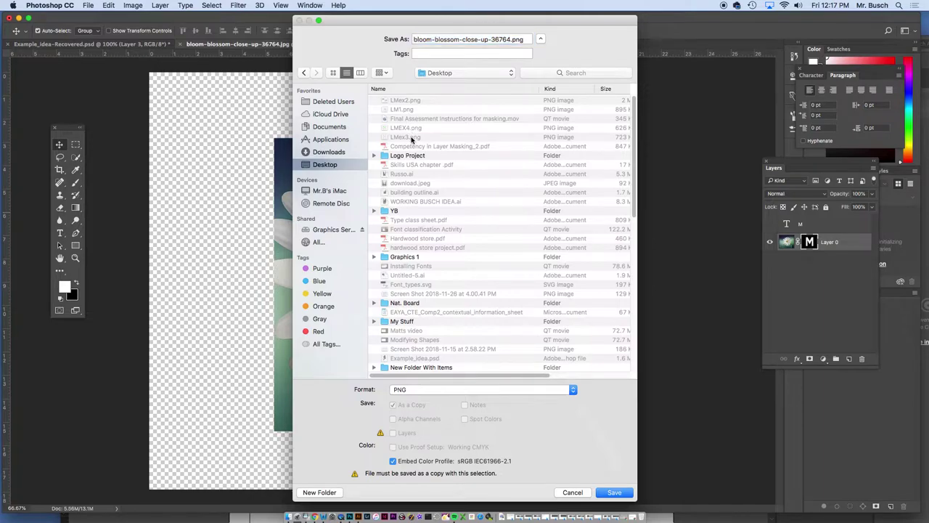
{"action": "left_click", "coordinate": [619, 491]}
{"action": "left_click", "coordinate": [536, 85]}
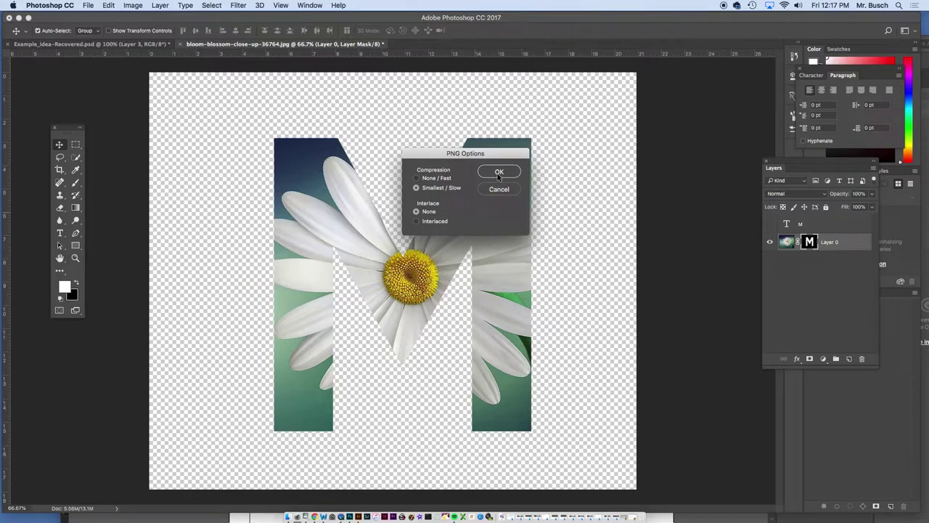
{"action": "left_click", "coordinate": [499, 173]}
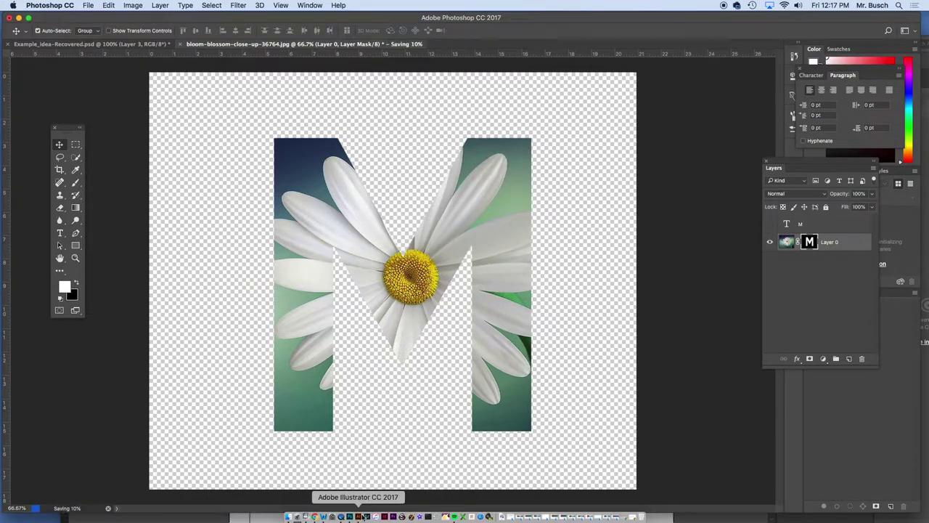
{"action": "left_click", "coordinate": [358, 516]}
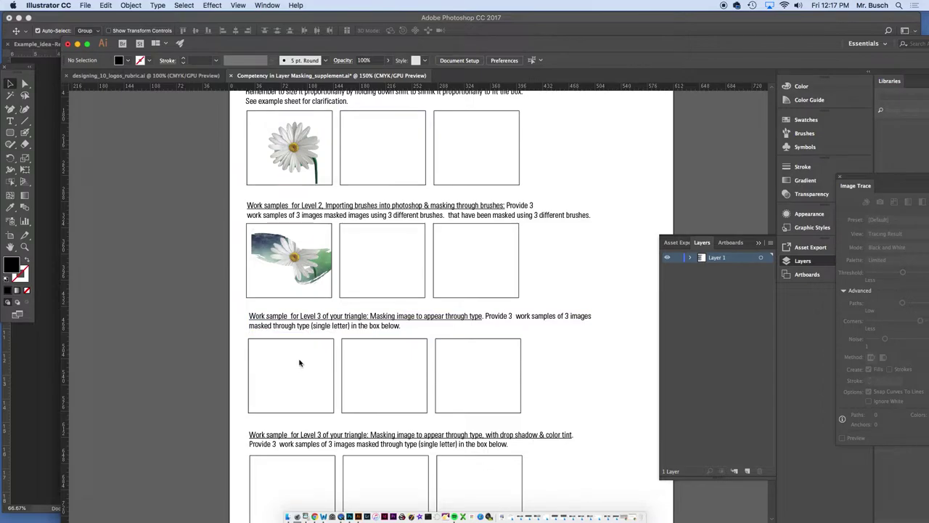
Step: Place LMex3.png into the worksheet and drag it to fit the first Level 3 box
{"action": "left_click", "coordinate": [84, 5]}
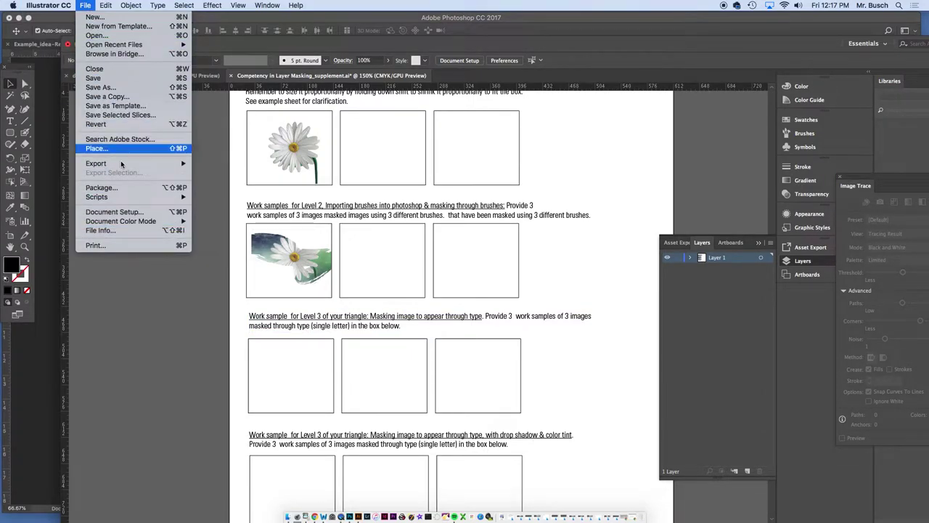
{"action": "left_click", "coordinate": [104, 149]}
{"action": "left_click", "coordinate": [347, 82]}
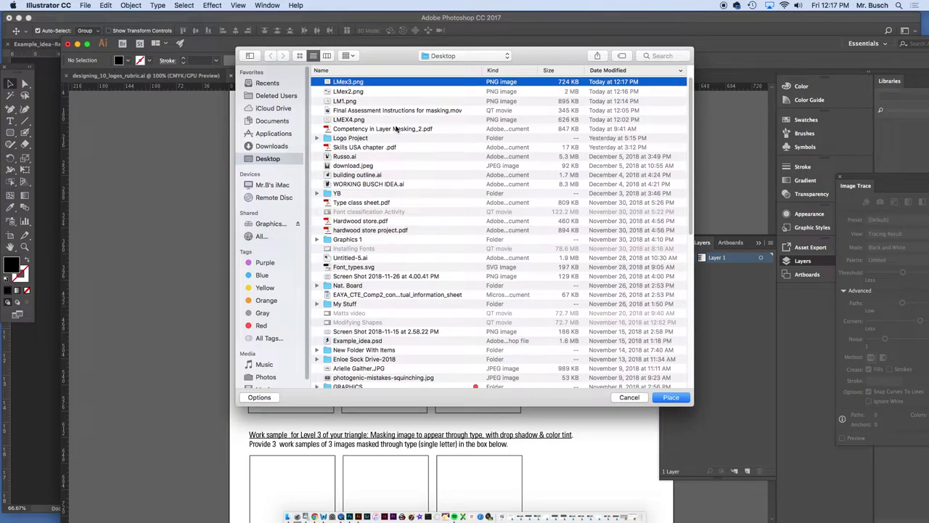
{"action": "left_click", "coordinate": [669, 398]}
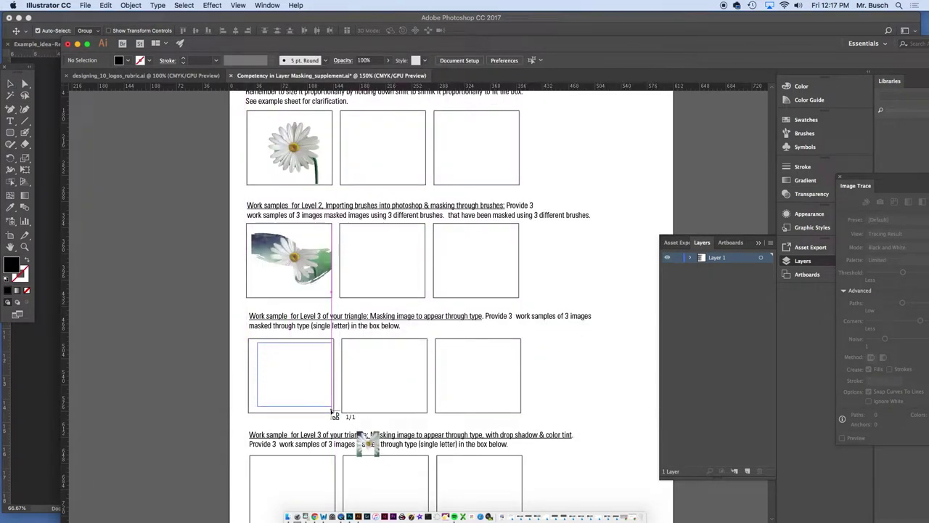
{"action": "left_click_drag", "start_coordinate": [257, 341], "coordinate": [331, 409]}
{"action": "left_click", "coordinate": [245, 348]}
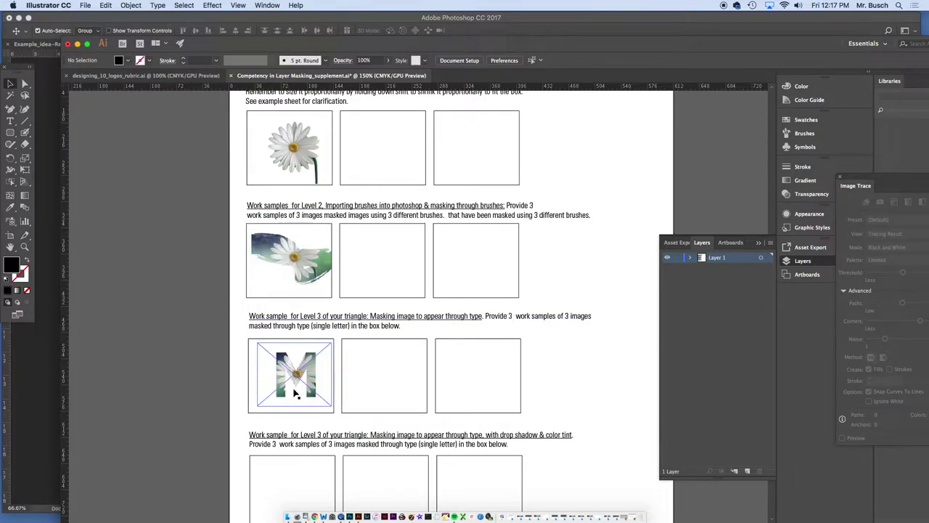
{"action": "scroll", "coordinate": [294, 388], "scroll_direction": "down", "scroll_amount": 3}
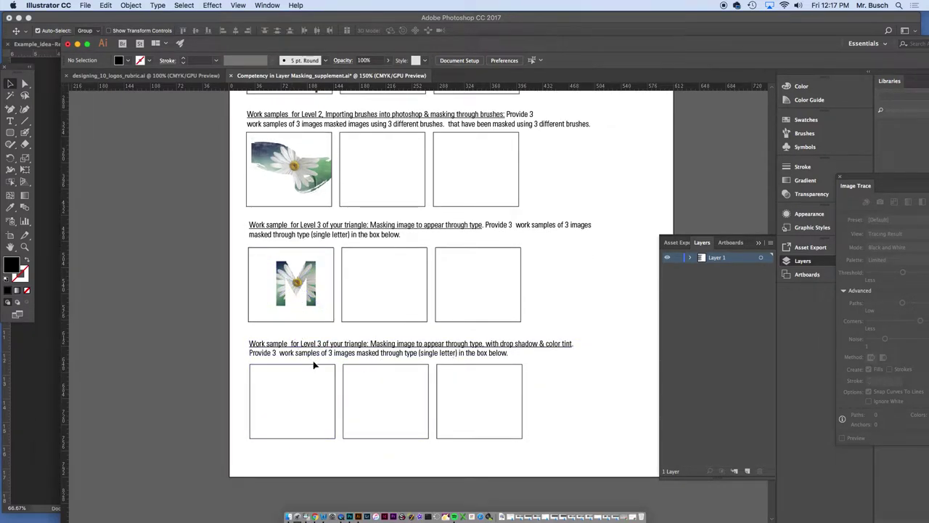
{"action": "left_click", "coordinate": [353, 517]}
Step: Move the M text layer below the daisy layer and add a Drop Shadow effect to it
{"action": "left_click", "coordinate": [793, 223]}
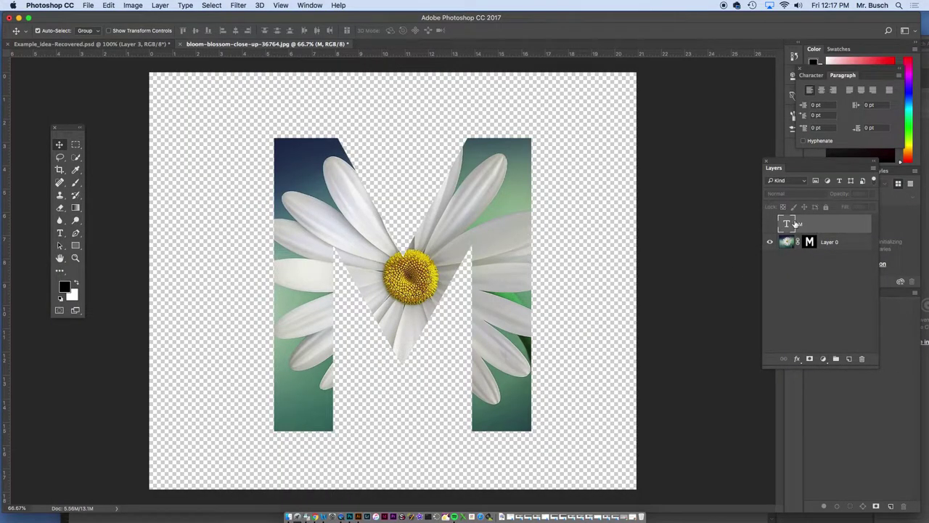
{"action": "left_click", "coordinate": [771, 223]}
{"action": "left_click", "coordinate": [770, 224]}
{"action": "left_click_drag", "start_coordinate": [805, 225], "coordinate": [787, 252]}
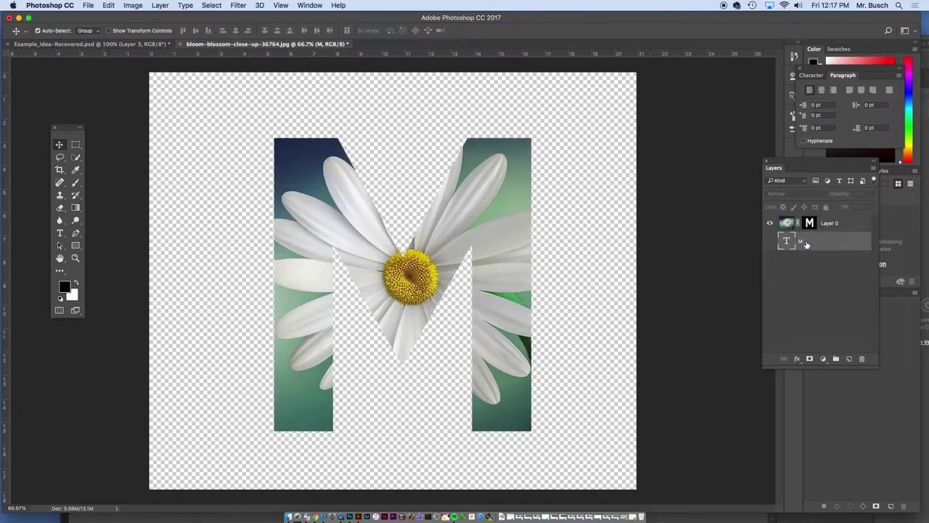
{"action": "left_click", "coordinate": [797, 359]}
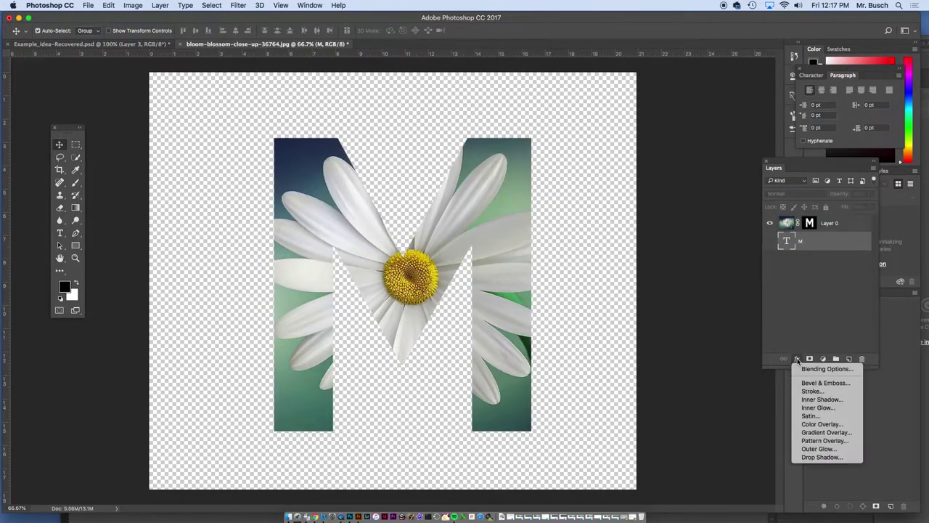
{"action": "left_click", "coordinate": [819, 456]}
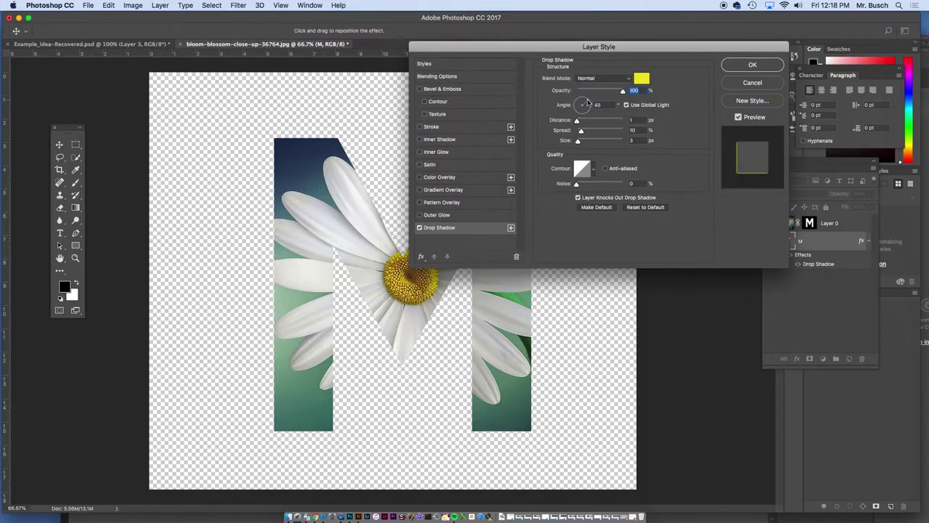
Step: Give the drop shadow a grey-olive colour and a 15 px distance
{"action": "key", "text": "Tab"}
{"action": "left_click", "coordinate": [641, 79]}
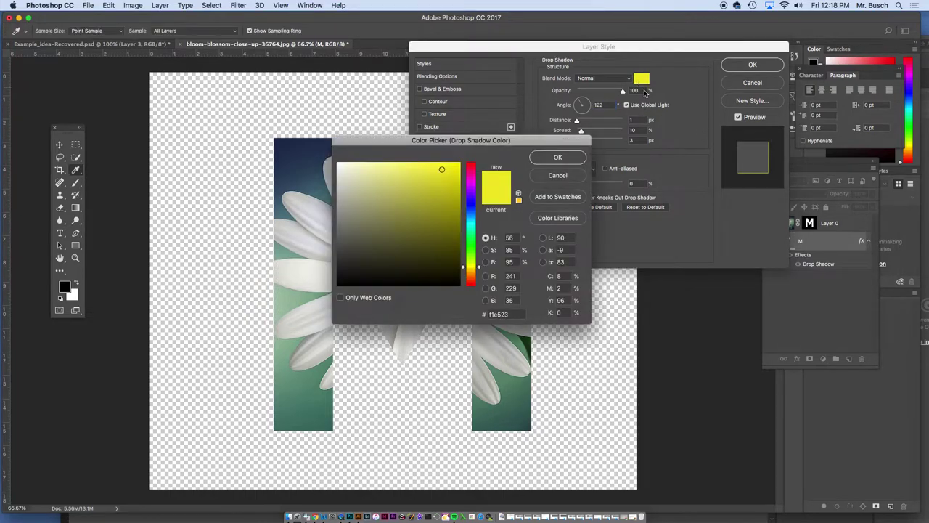
{"action": "left_click", "coordinate": [387, 202]}
{"action": "left_click", "coordinate": [572, 157]}
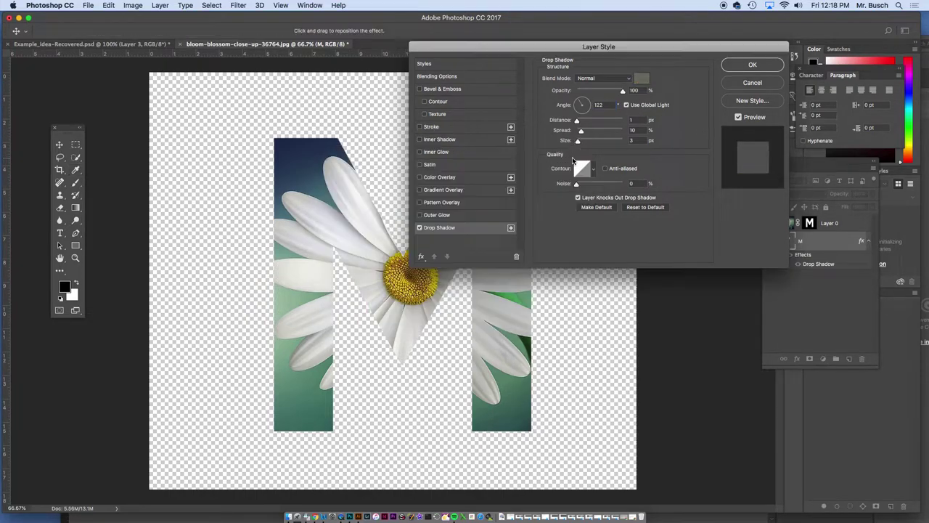
{"action": "left_click_drag", "start_coordinate": [577, 121], "coordinate": [590, 121]}
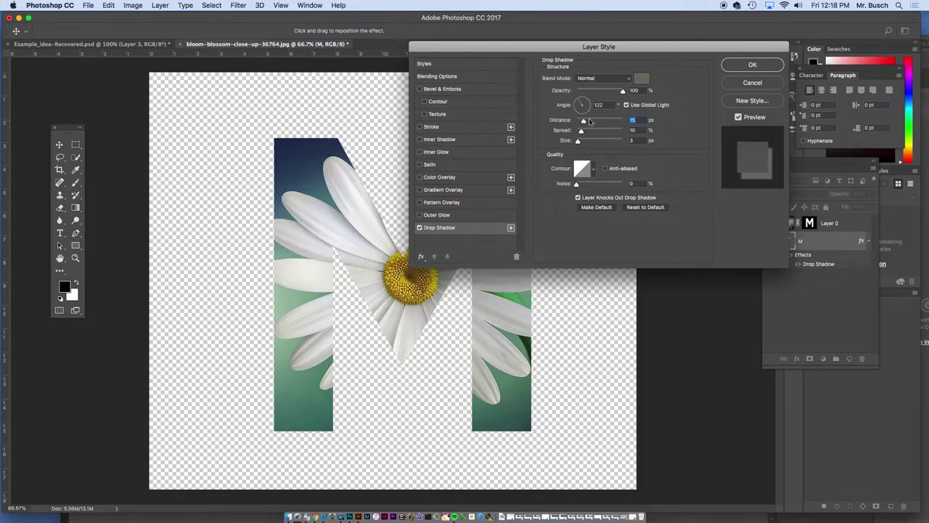
{"action": "left_click", "coordinate": [741, 67]}
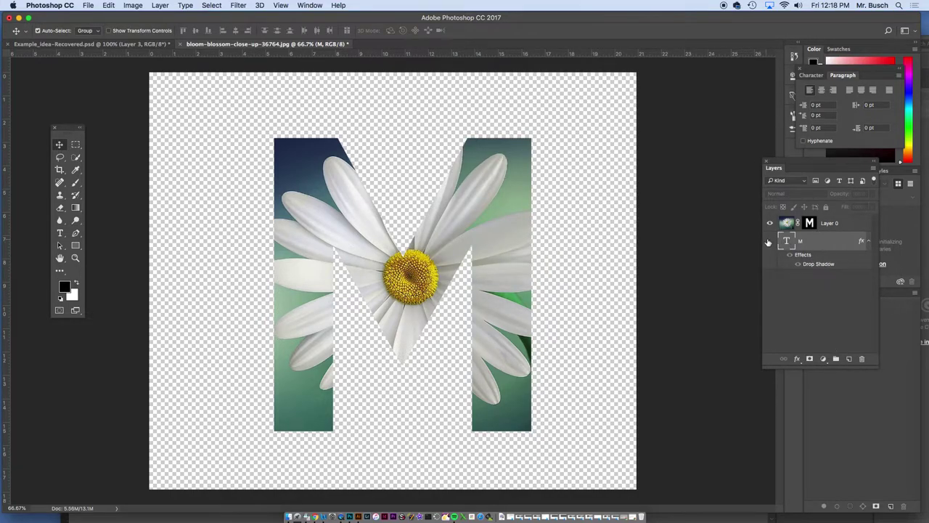
Step: Show the M layer and darken its drop shadow colour to near black #3d3d37
{"action": "left_click", "coordinate": [769, 242]}
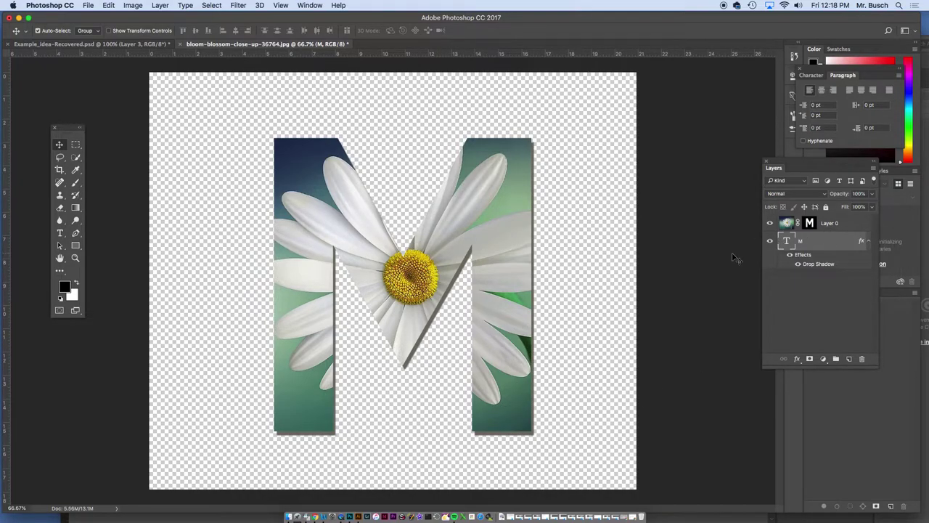
{"action": "double_click", "coordinate": [819, 264]}
{"action": "left_click", "coordinate": [642, 77]}
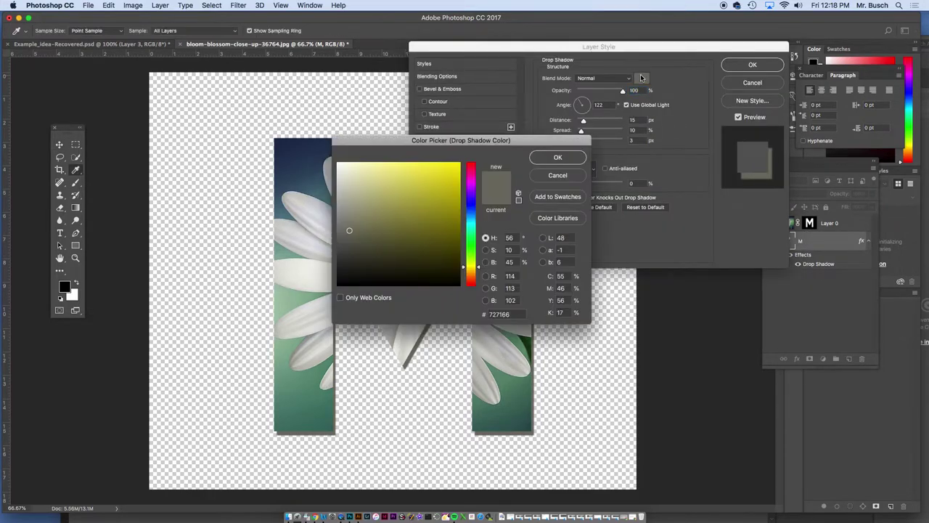
{"action": "left_click_drag", "start_coordinate": [354, 252], "coordinate": [344, 266]}
{"action": "left_click", "coordinate": [557, 157]}
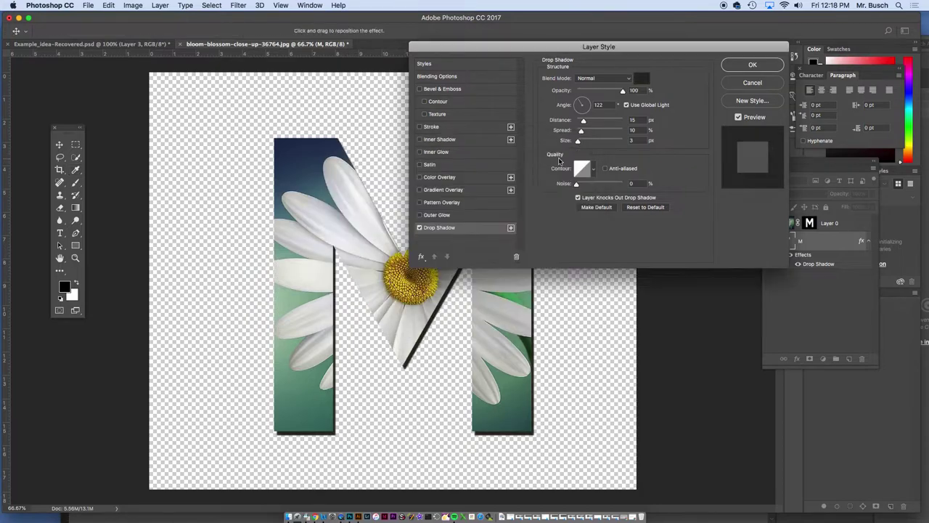
{"action": "left_click", "coordinate": [773, 66]}
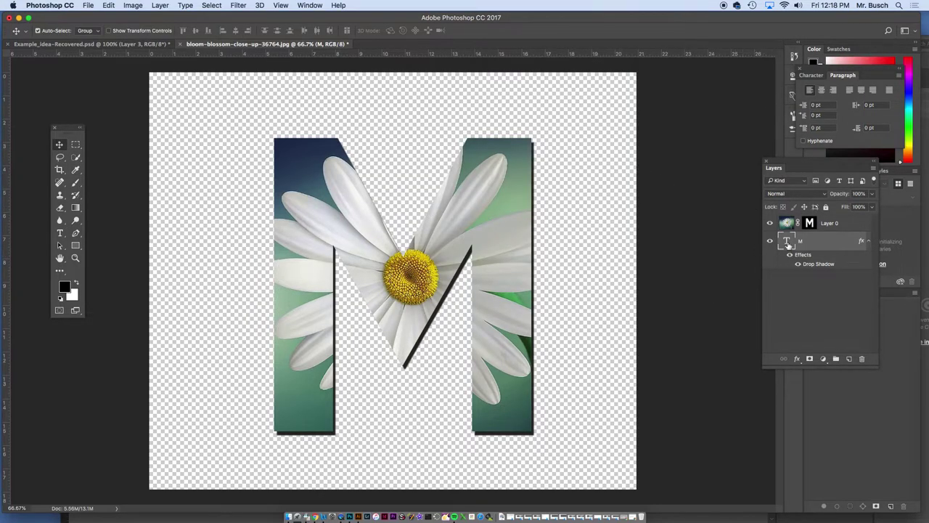
Step: Add a red Solid Color fill layer above Layer 0, set to Color blend mode and clipped to the daisy
{"action": "left_click", "coordinate": [834, 224]}
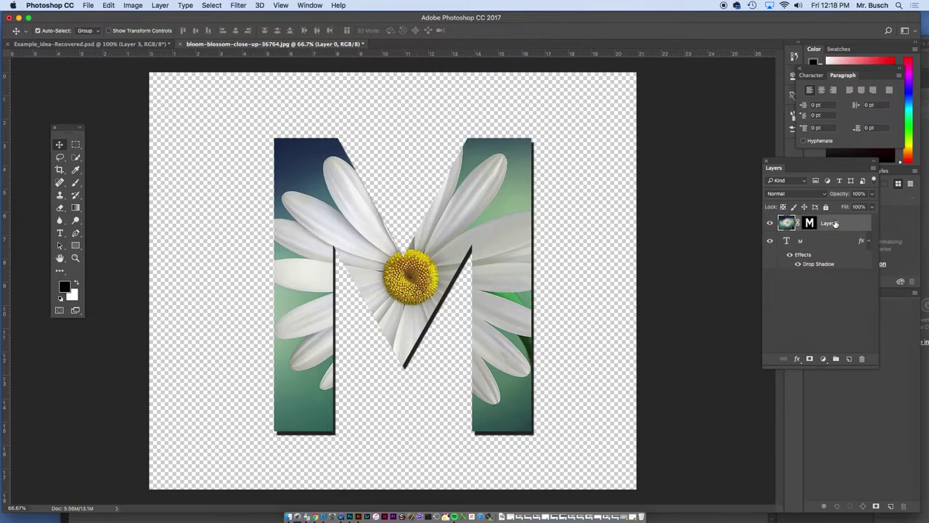
{"action": "left_click", "coordinate": [848, 359]}
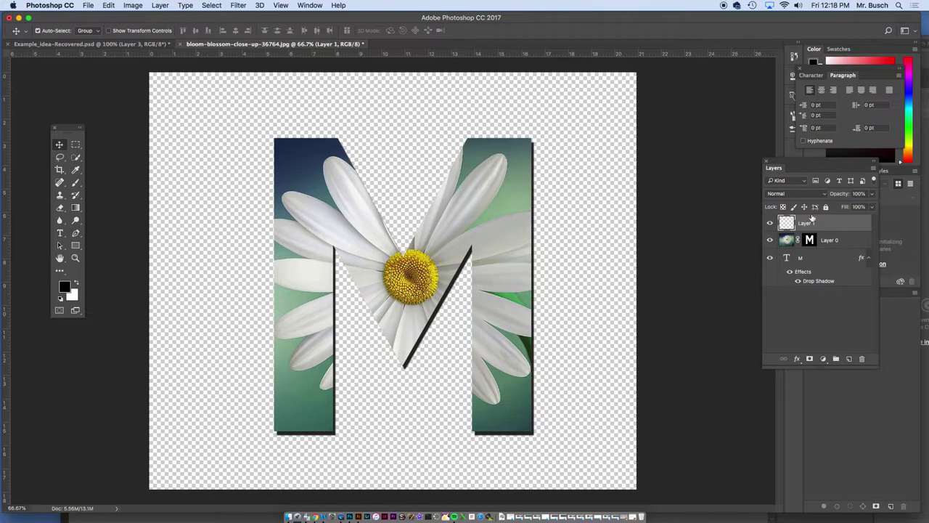
{"action": "left_click", "coordinate": [822, 359]}
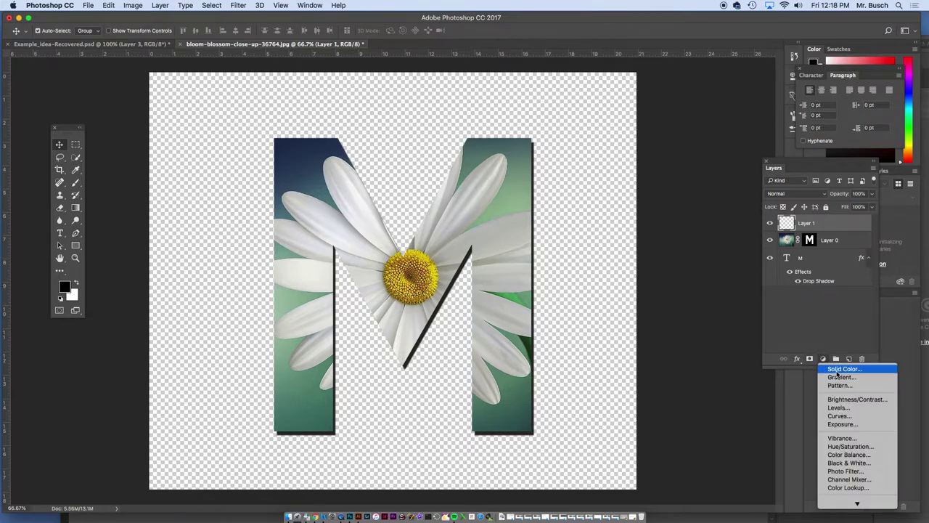
{"action": "left_click", "coordinate": [838, 370]}
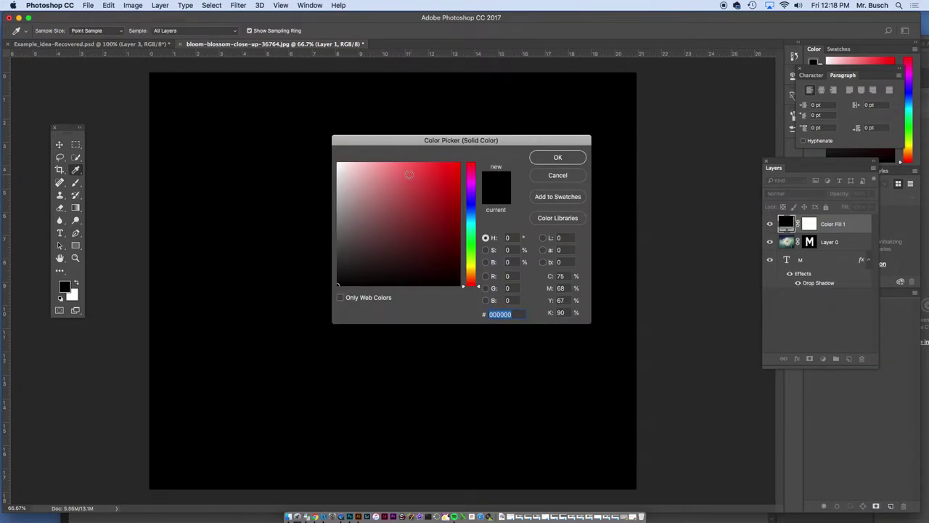
{"action": "left_click", "coordinate": [408, 174]}
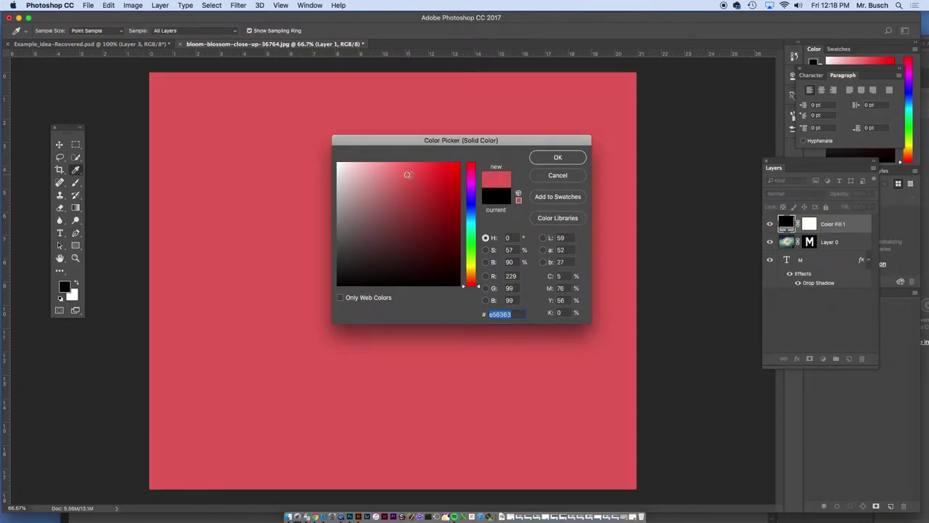
{"action": "left_click", "coordinate": [551, 158]}
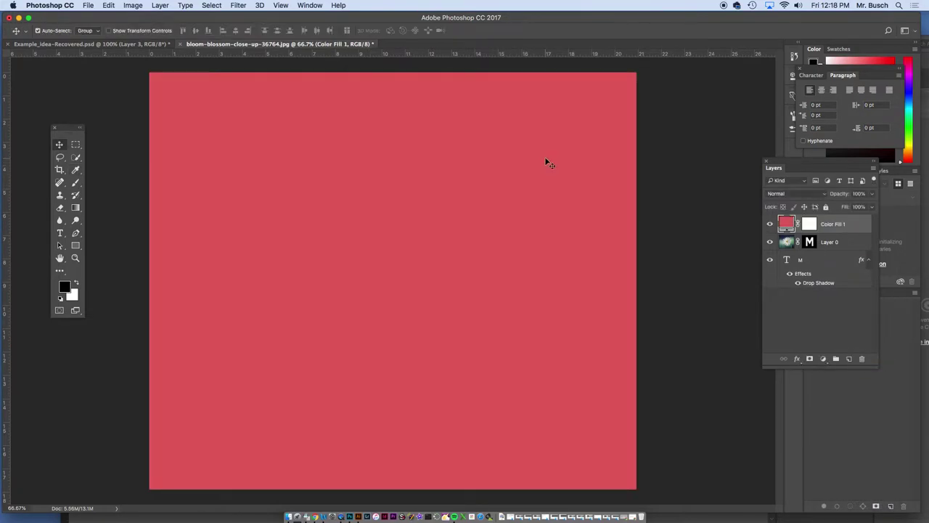
{"action": "left_click", "coordinate": [804, 194]}
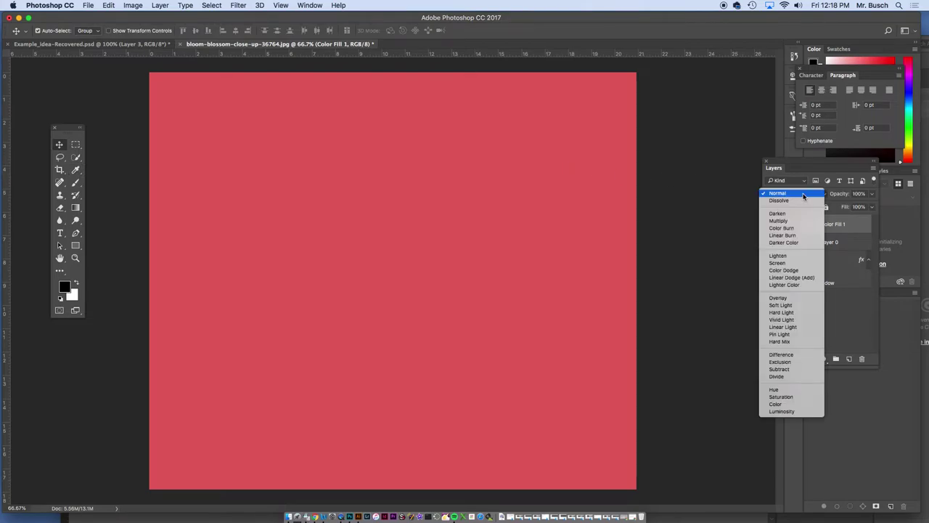
{"action": "left_click", "coordinate": [783, 404]}
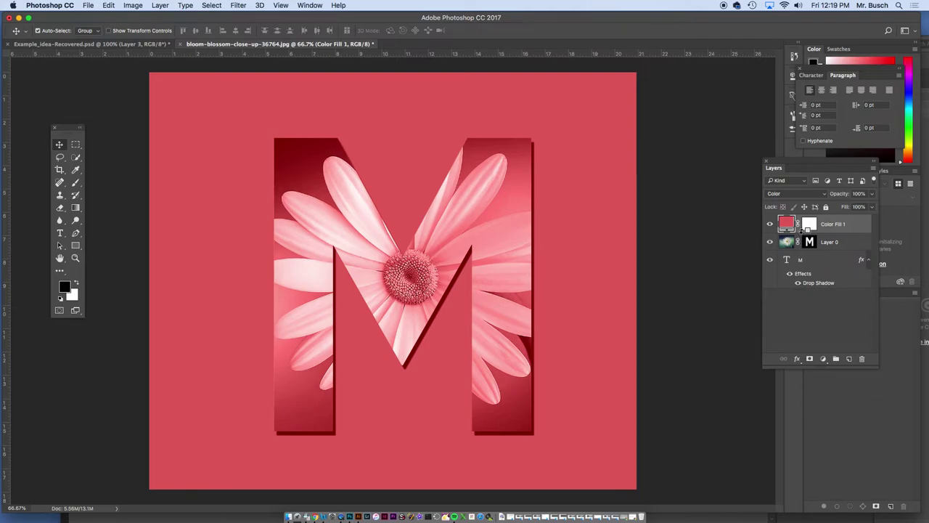
{"action": "left_click_drag", "start_coordinate": [806, 227], "coordinate": [814, 228]}
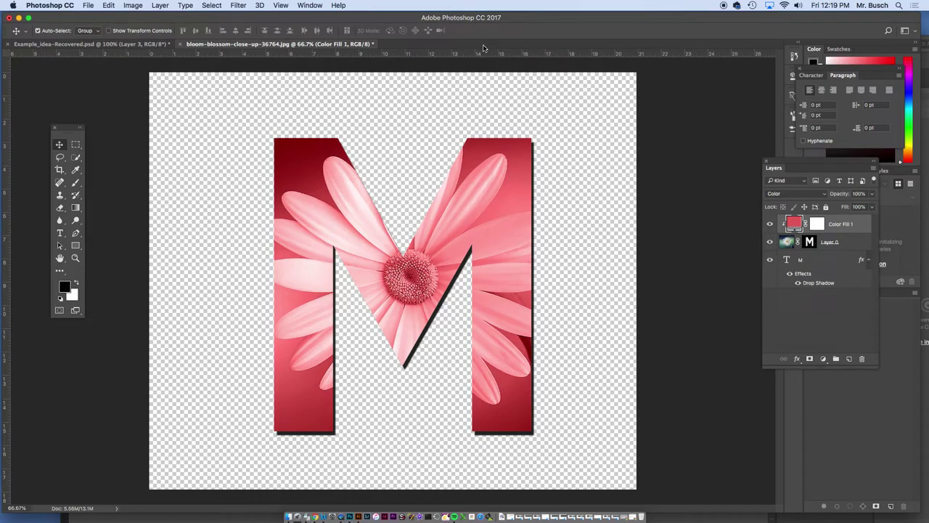
Step: Save the red-tinted M as PNG over the existing Desktop file LMEX4.png with default PNG options
{"action": "left_click", "coordinate": [88, 5]}
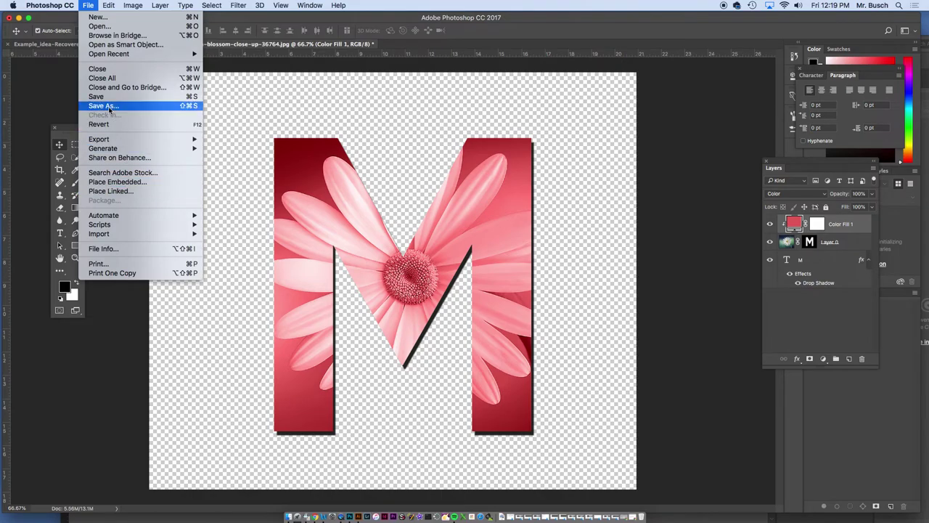
{"action": "left_click", "coordinate": [105, 106]}
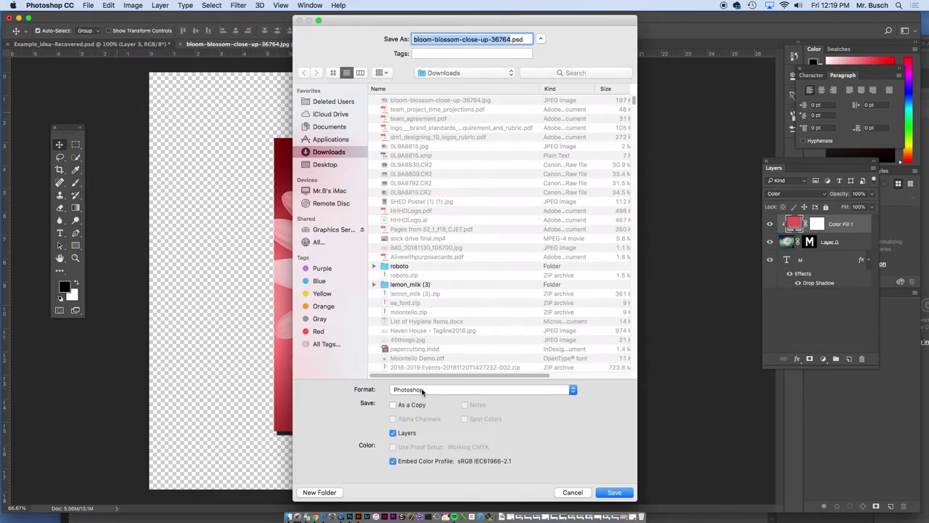
{"action": "left_click", "coordinate": [423, 390]}
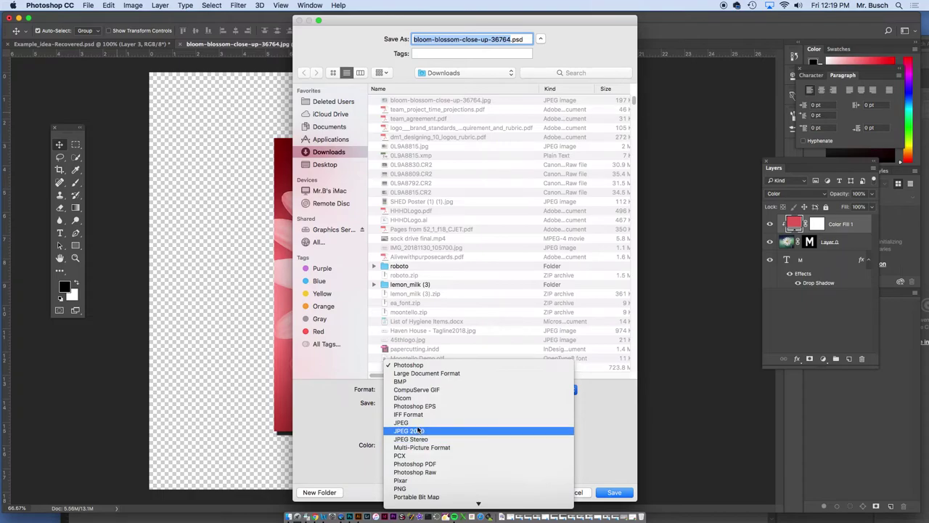
{"action": "left_click", "coordinate": [410, 455]}
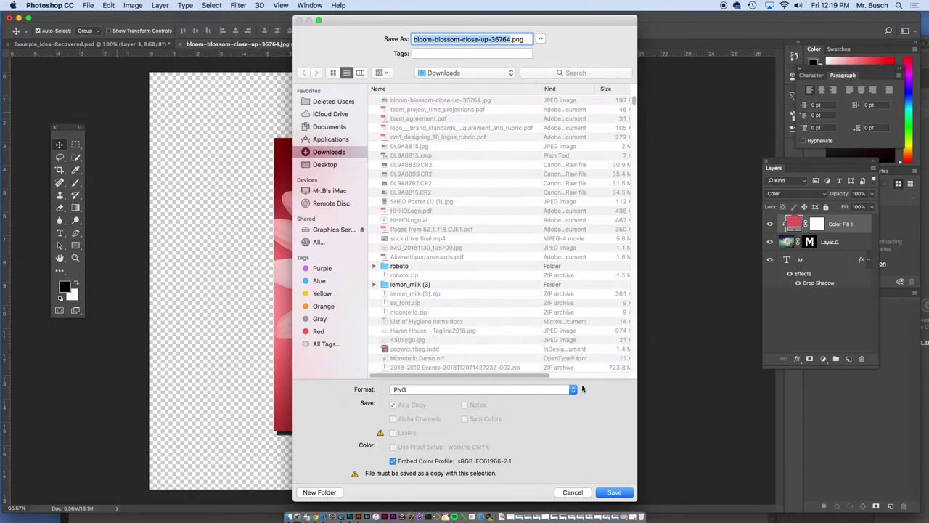
{"action": "left_click", "coordinate": [326, 166]}
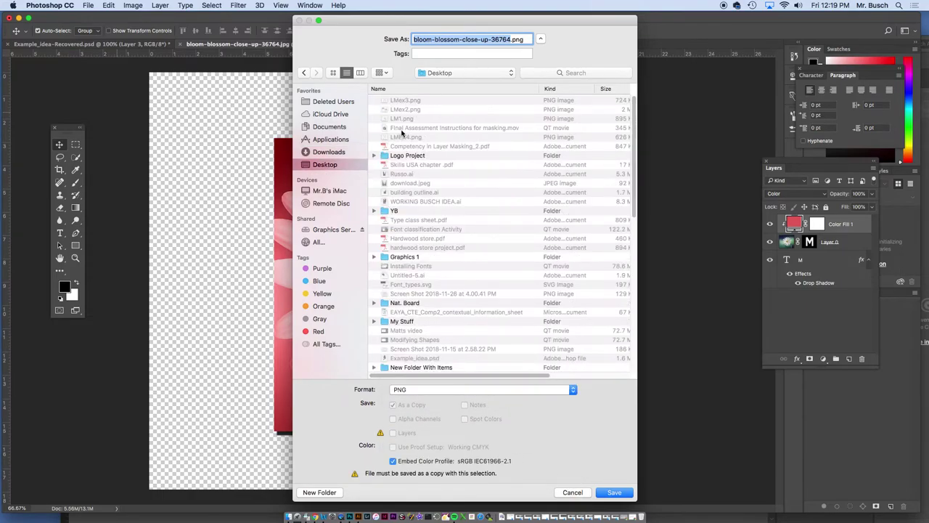
{"action": "left_click", "coordinate": [413, 138]}
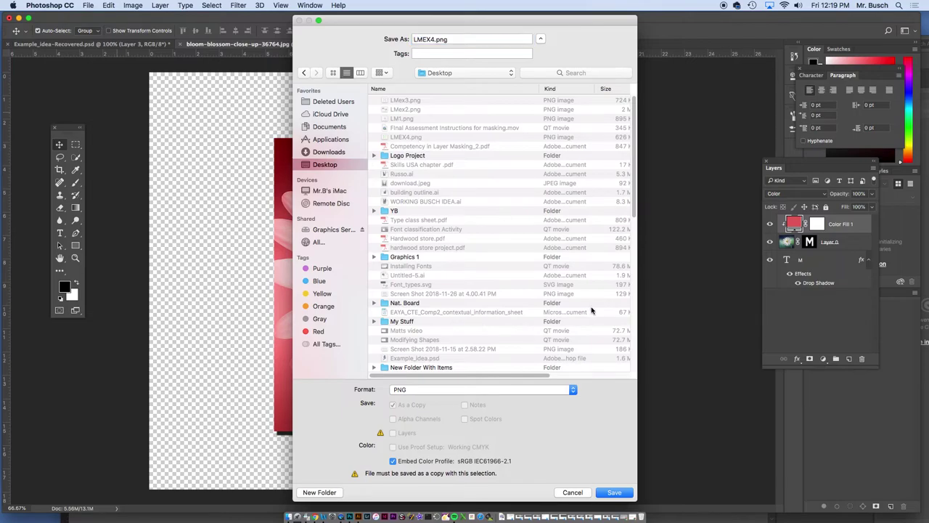
{"action": "left_click", "coordinate": [615, 492]}
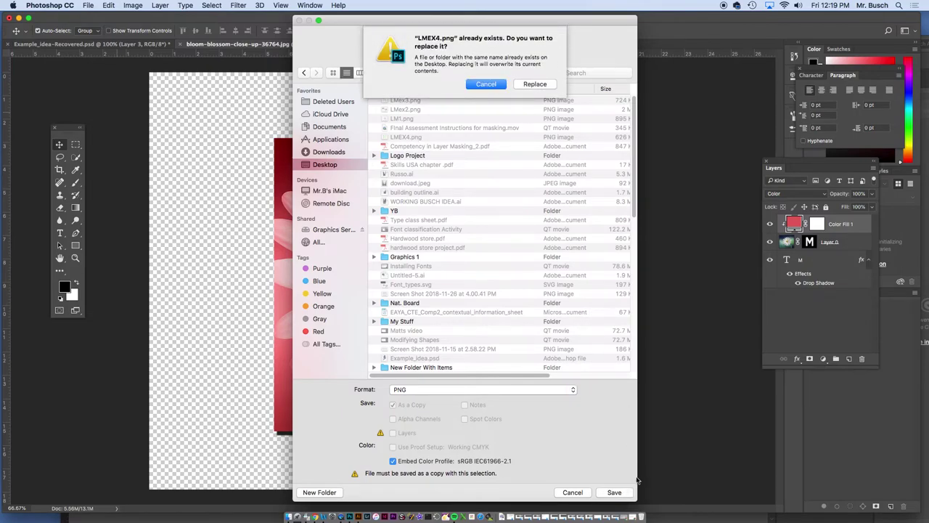
{"action": "left_click", "coordinate": [537, 84]}
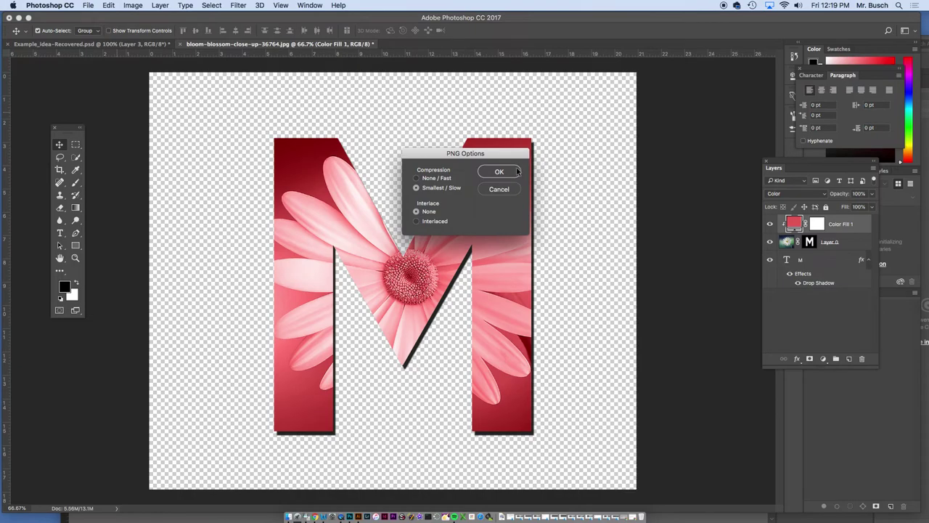
{"action": "left_click", "coordinate": [500, 172]}
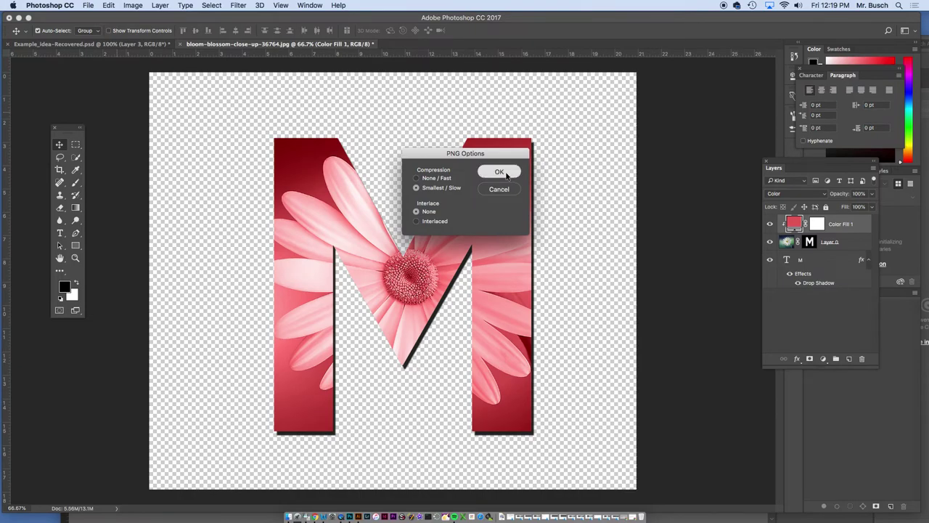
Step: Place LMEX4.png in Illustrator and drag it into the first drop-shadow and colour-tint box
{"action": "left_click", "coordinate": [357, 517]}
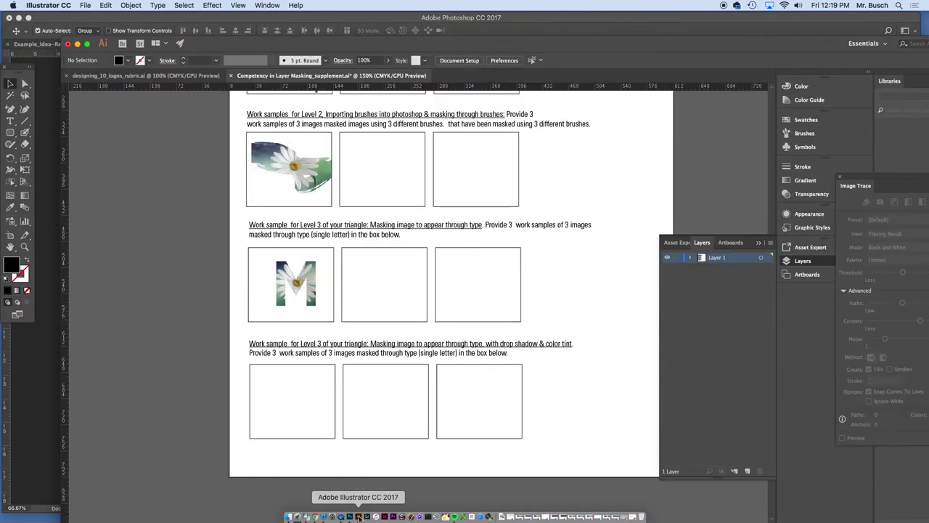
{"action": "left_click", "coordinate": [85, 5]}
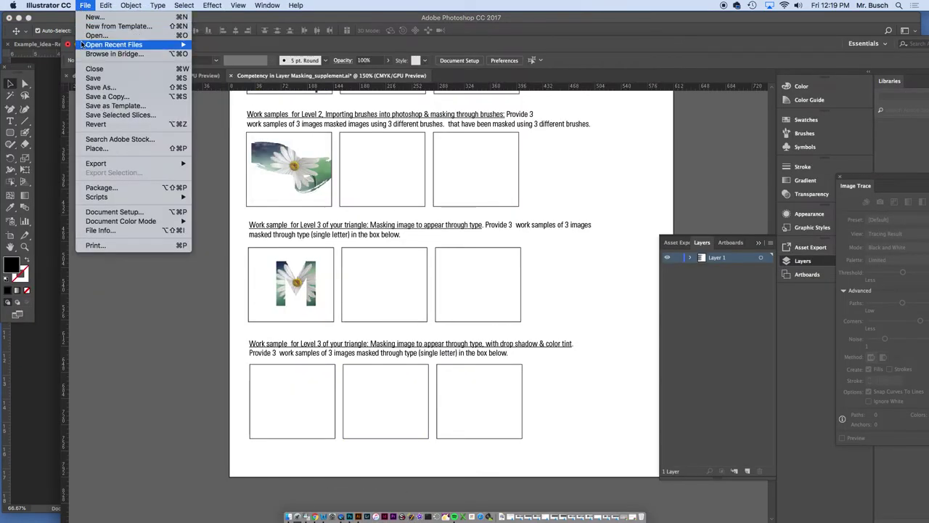
{"action": "left_click", "coordinate": [96, 149]}
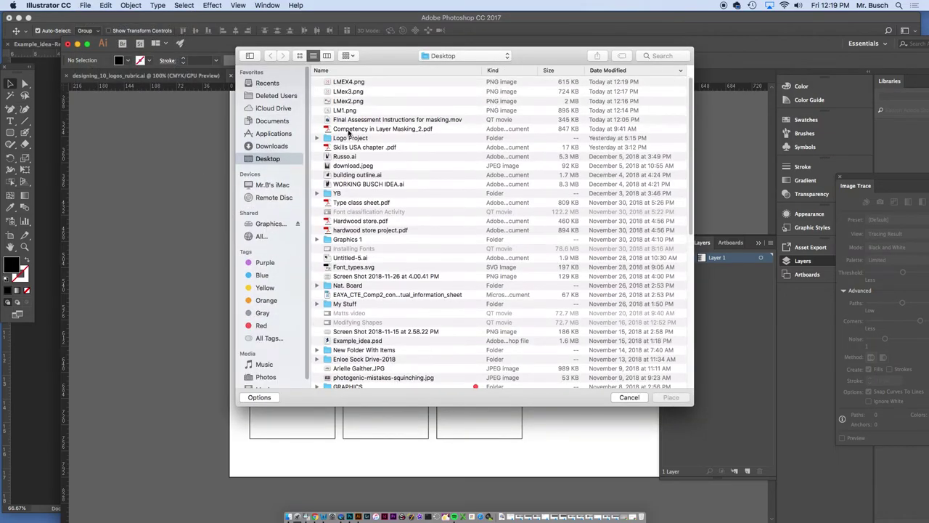
{"action": "left_click", "coordinate": [346, 82]}
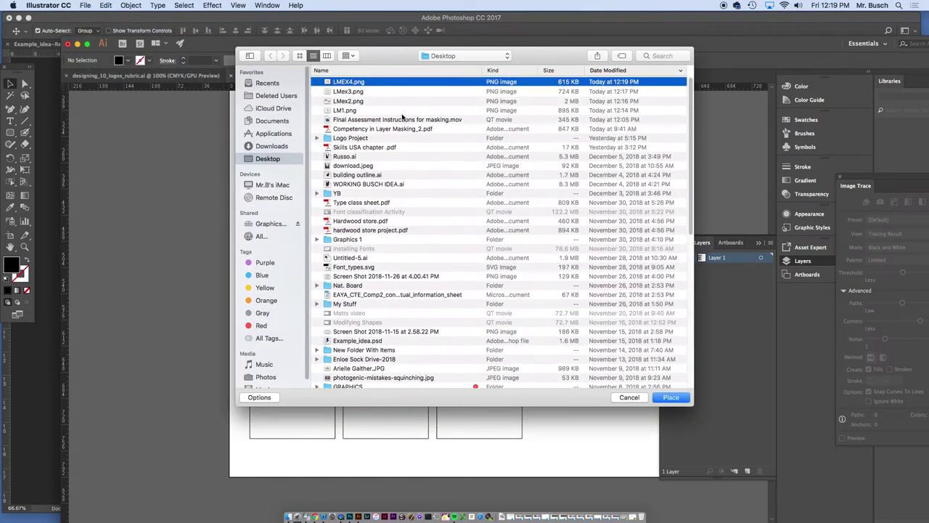
{"action": "left_click", "coordinate": [673, 399]}
{"action": "left_click_drag", "start_coordinate": [255, 364], "coordinate": [335, 434]}
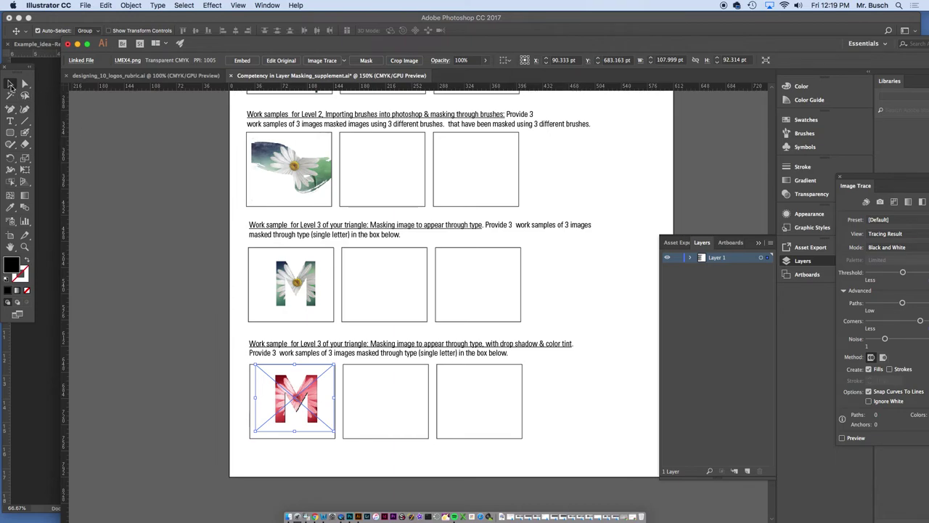
{"action": "left_click", "coordinate": [346, 386]}
{"action": "scroll", "coordinate": [350, 381], "scroll_direction": "up", "scroll_amount": 3}
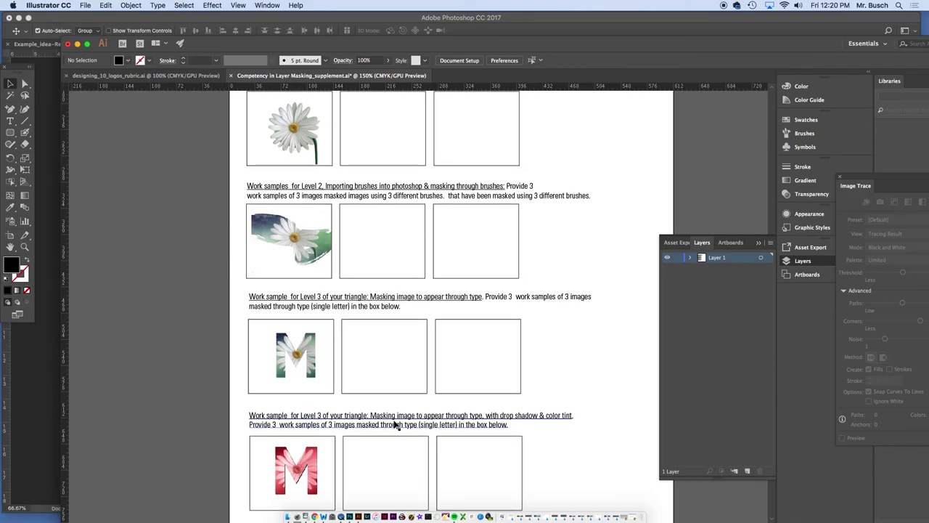
{"action": "scroll", "coordinate": [396, 424], "scroll_direction": "up", "scroll_amount": 3}
{"action": "scroll", "coordinate": [395, 425], "scroll_direction": "down", "scroll_amount": 1}
{"action": "scroll", "coordinate": [394, 424], "scroll_direction": "up", "scroll_amount": 1}
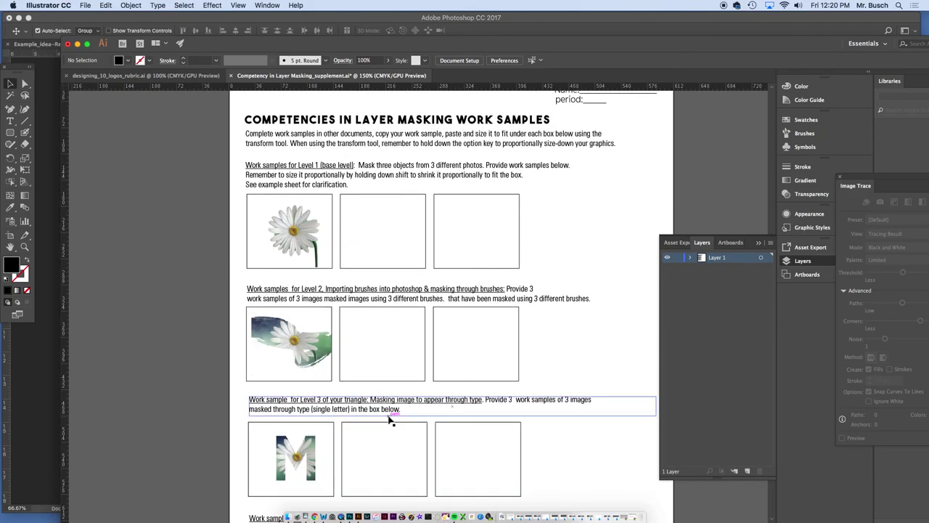